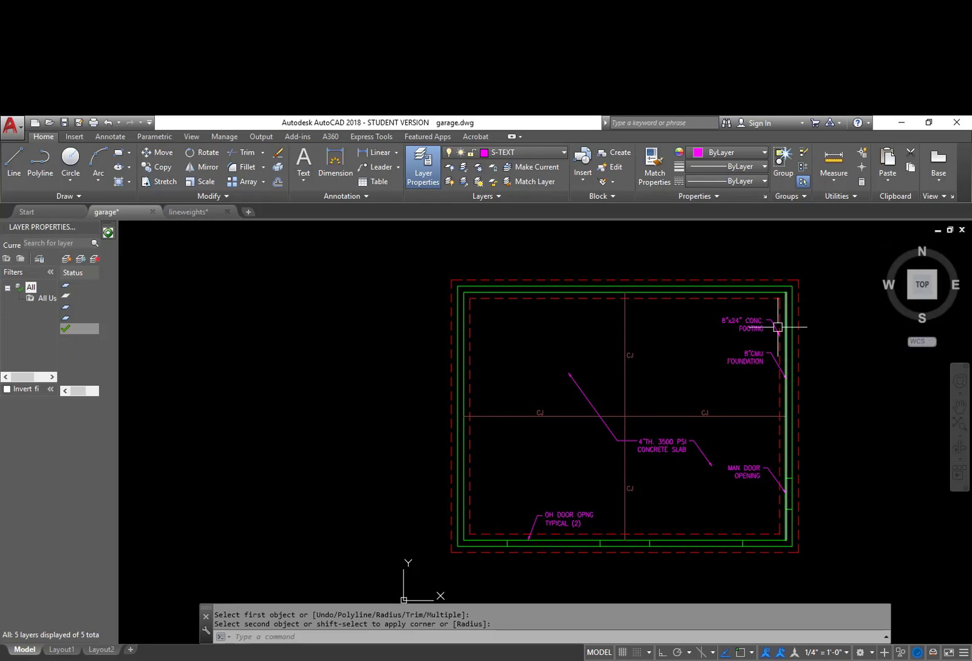
# Zoom and pan the drawing until the whole garage plan is in view
pyautogui.scroll(2, 777, 318)
pyautogui.scroll(1, 754, 340)
pyautogui.scroll(1, 693, 353)
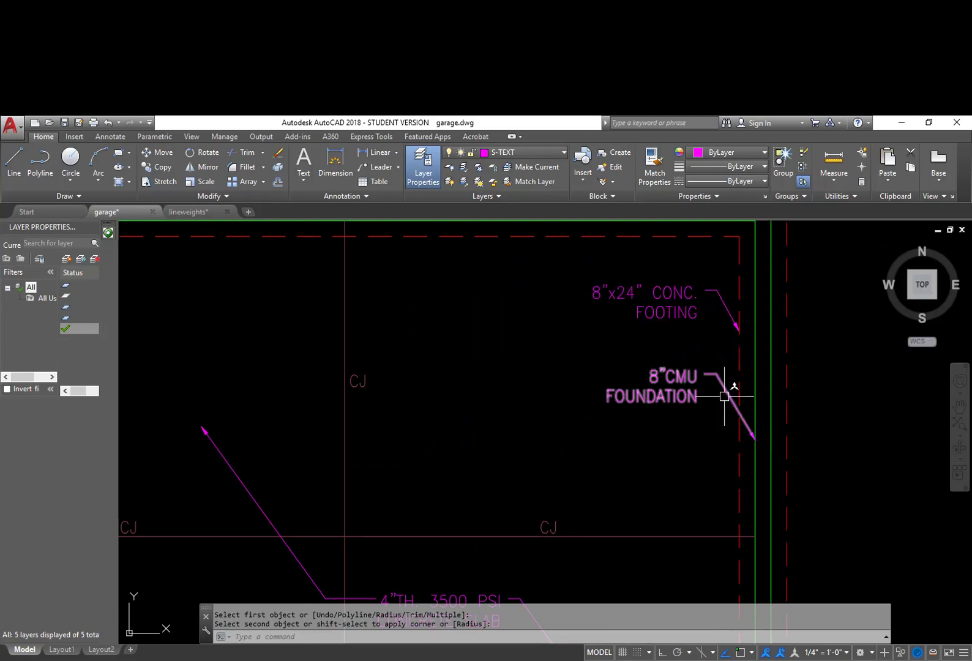
pyautogui.moveTo(648, 494); pyautogui.dragTo(718, 314, button='middle')
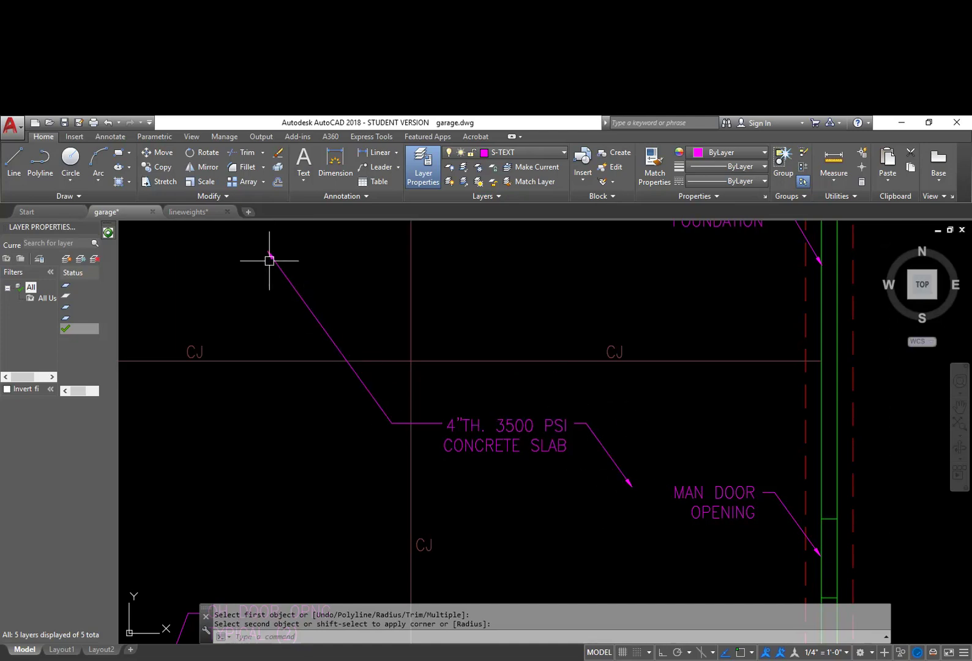
pyautogui.scroll(-3, 356, 339)
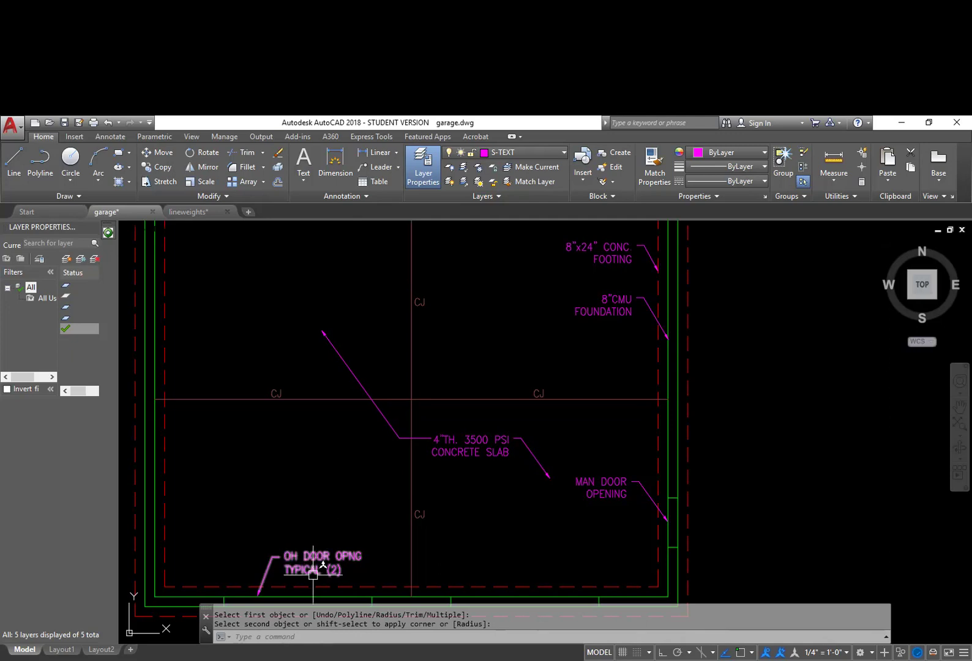
pyautogui.moveTo(470, 551); pyautogui.dragTo(462, 494, button='middle')
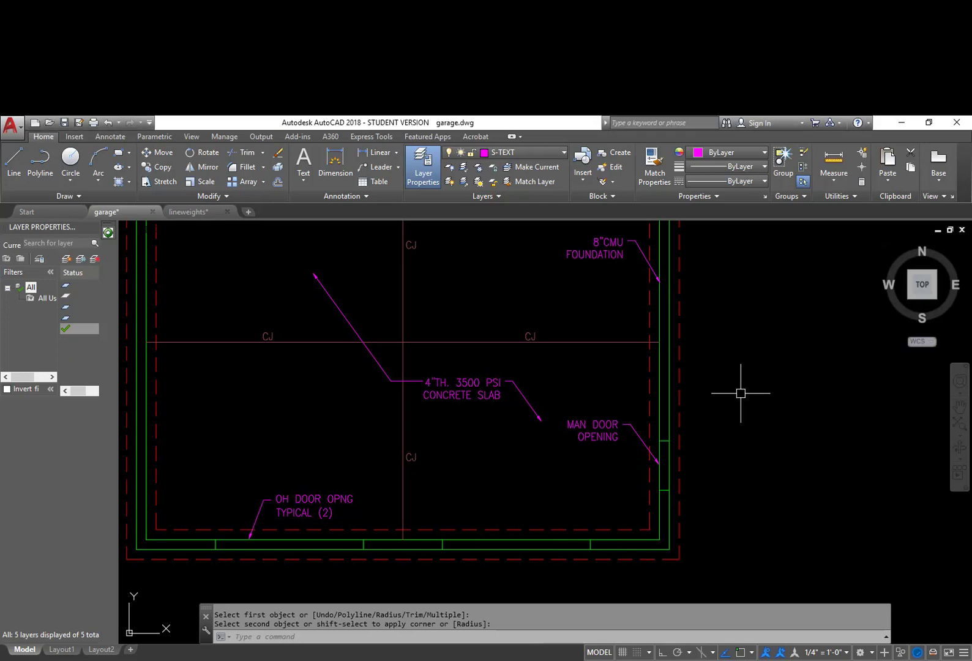
pyautogui.scroll(-4, 727, 397)
pyautogui.moveTo(735, 373); pyautogui.dragTo(725, 375, button='middle')
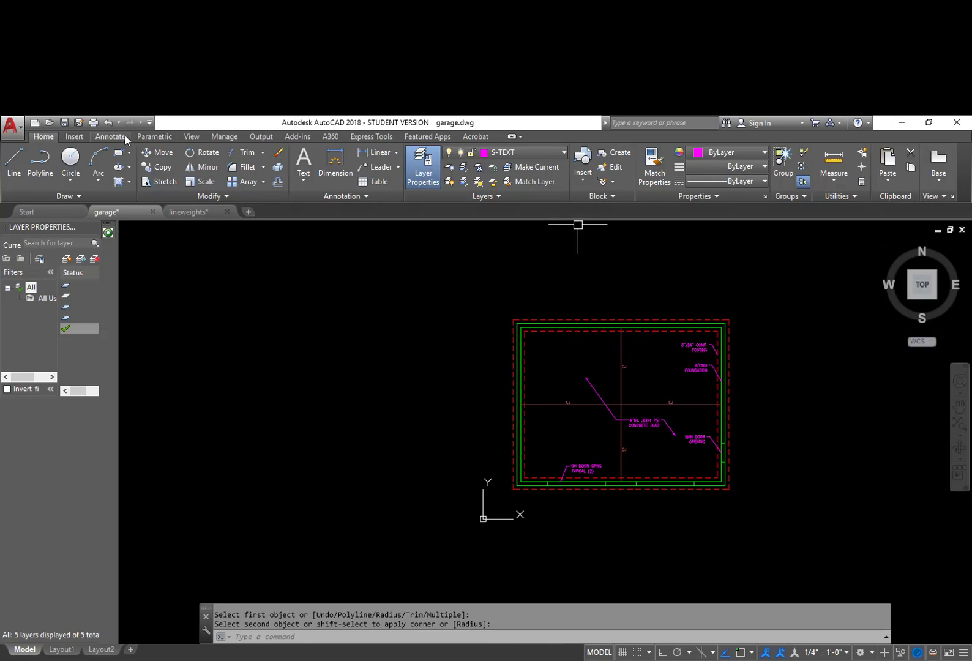
# In the Dimension Style Manager, set Annotative current and open it for modification
pyautogui.click(111, 136)
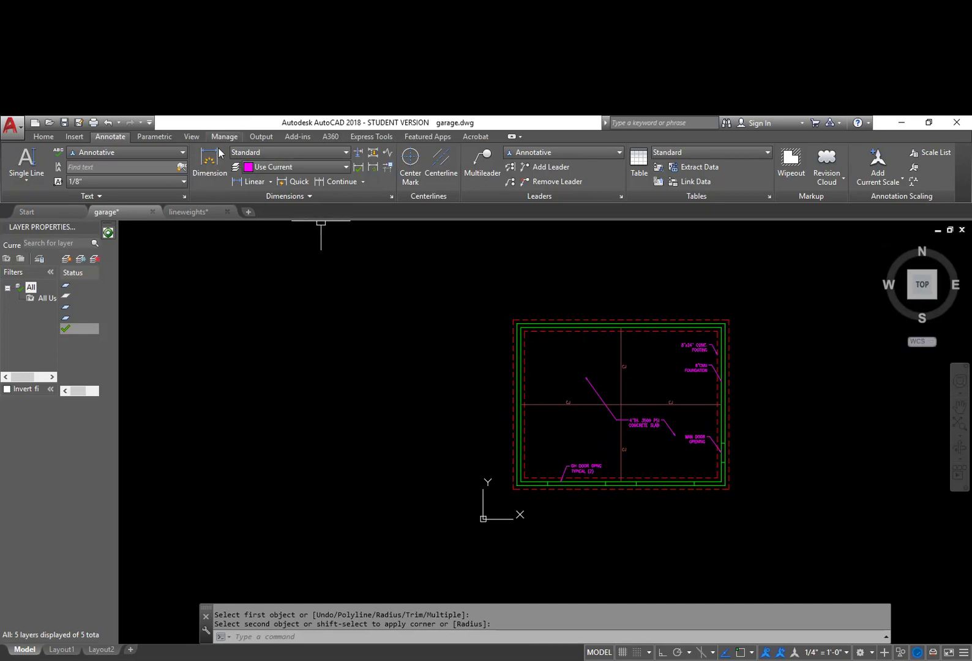
pyautogui.click(391, 196)
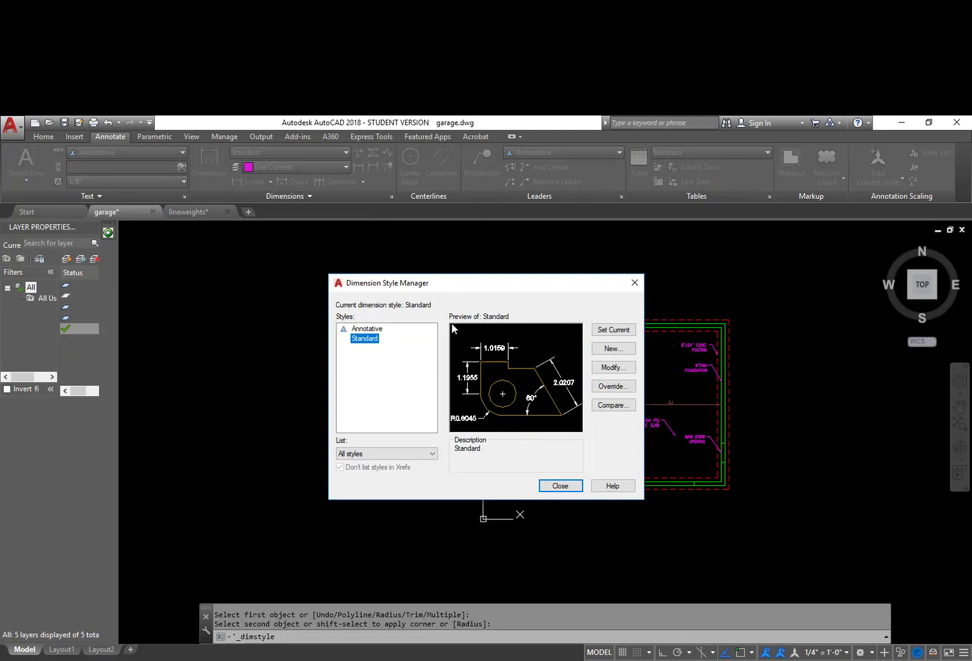
pyautogui.click(375, 330)
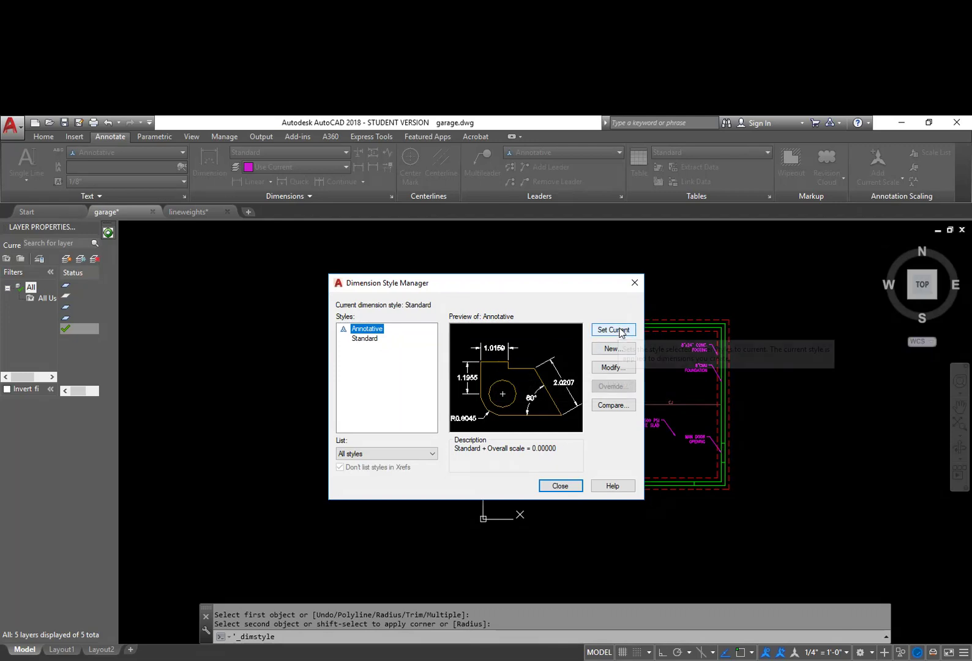
pyautogui.click(618, 332)
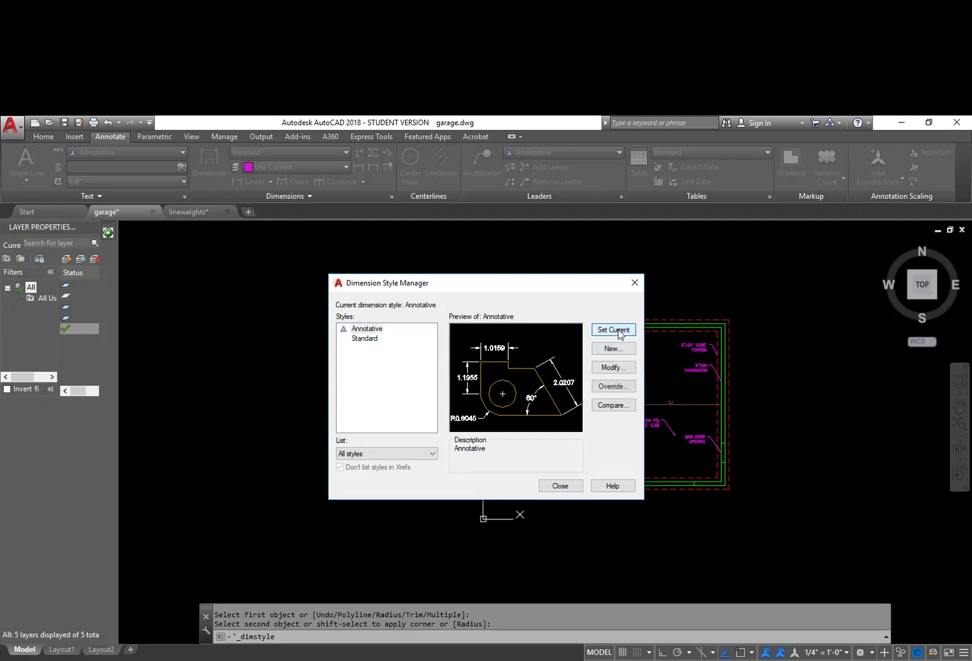
pyautogui.click(613, 369)
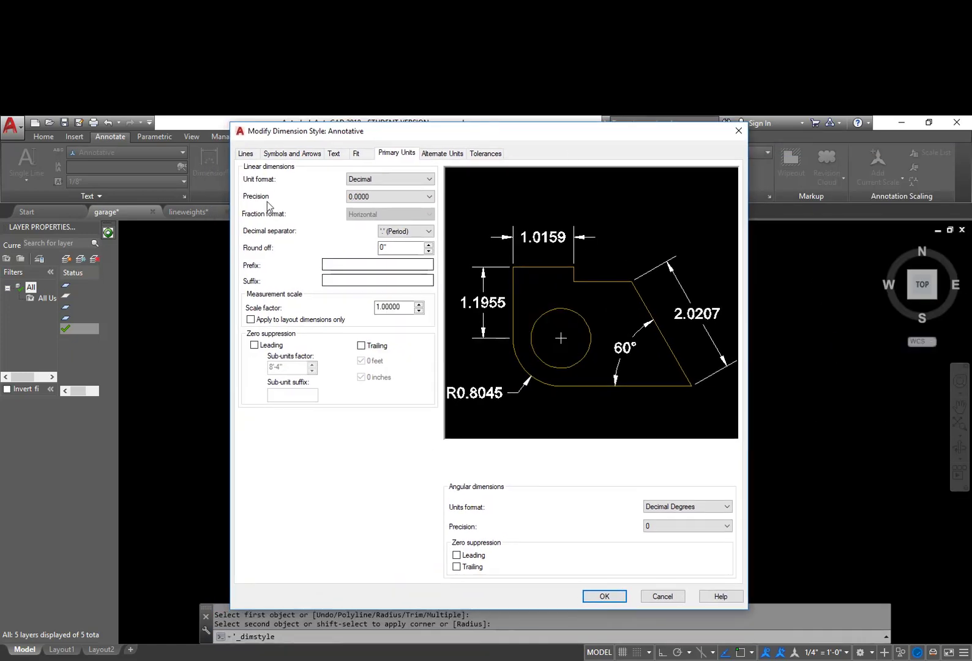
# Make Annotative's dimension lines Blue, ByLayer linetype and lineweight, with 3/32" baseline spacing
pyautogui.click(248, 155)
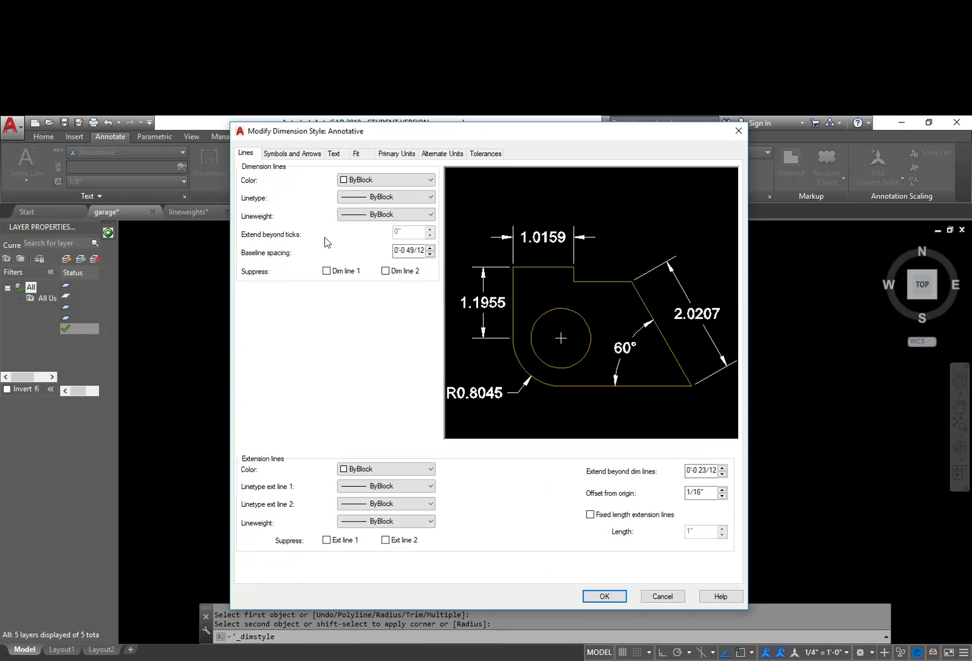
pyautogui.click(386, 180)
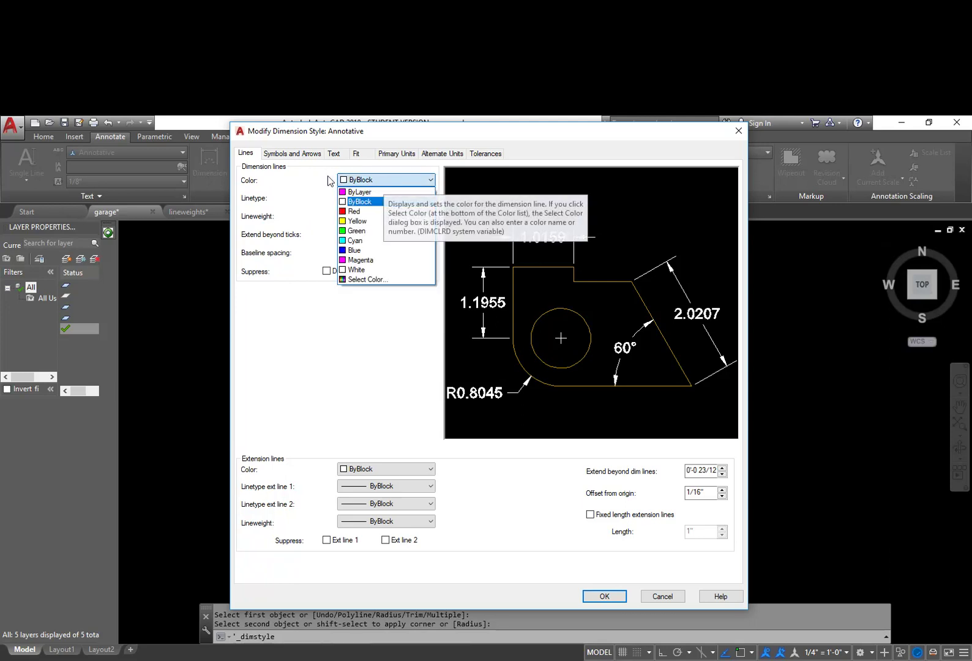
pyautogui.click(355, 251)
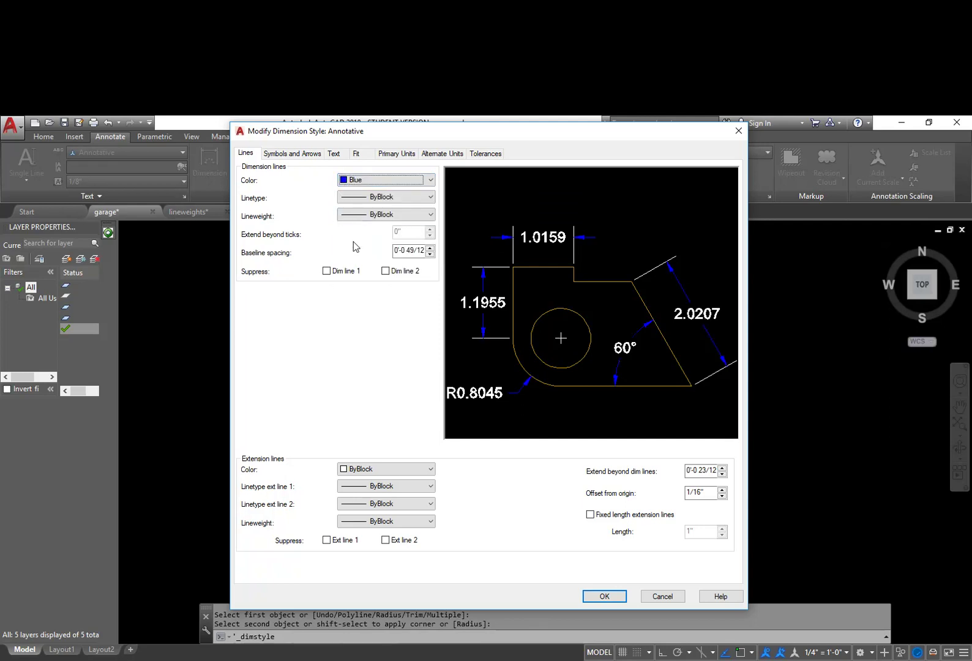
pyautogui.click(383, 198)
pyautogui.click(391, 219)
pyautogui.click(391, 215)
pyautogui.click(385, 227)
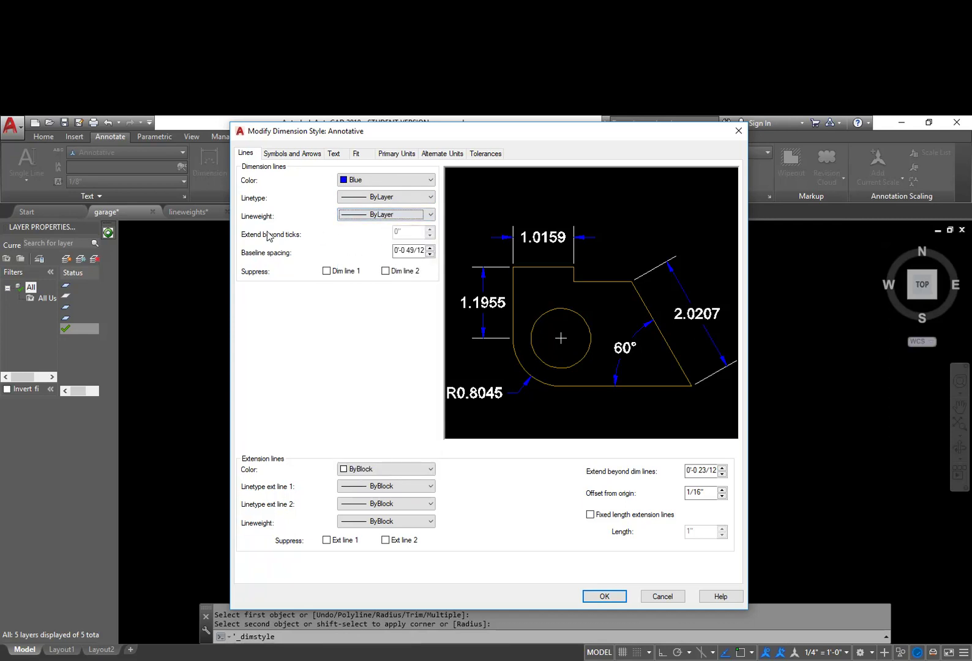
pyautogui.click(430, 254)
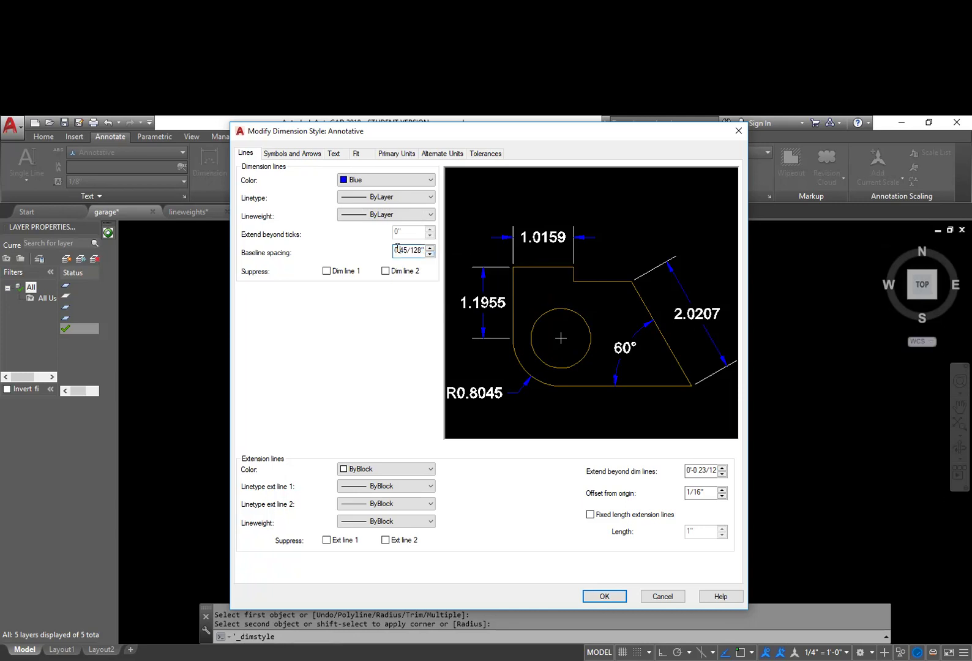
pyautogui.press('BackSpace')
pyautogui.write('3/32')
# Set the extension line colour to 15 through the Select Color dialog
pyautogui.click(405, 469)
pyautogui.click(375, 572)
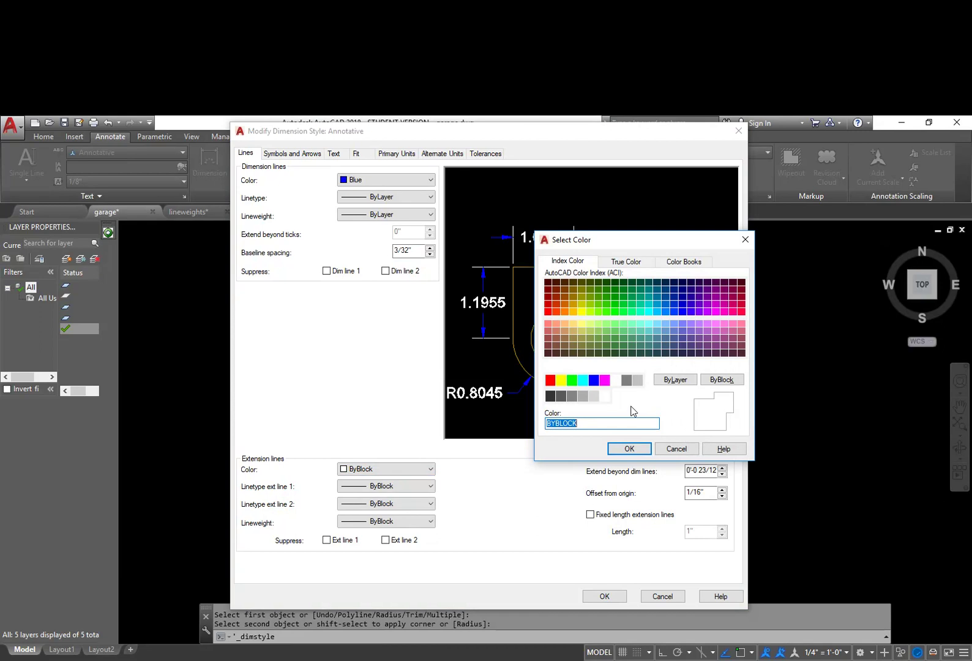
pyautogui.write('15')
pyautogui.click(629, 449)
pyautogui.click(629, 450)
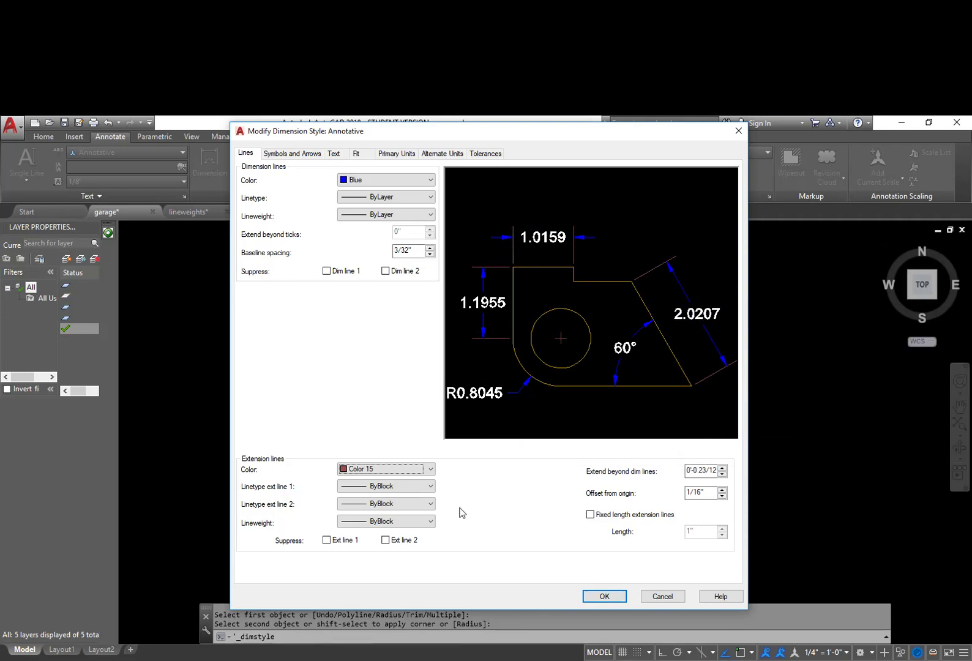
# Set both extension line linetypes and lineweight to ByLayer, extending 3/32" beyond dimension lines
pyautogui.click(430, 486)
pyautogui.click(422, 497)
pyautogui.click(428, 503)
pyautogui.click(392, 516)
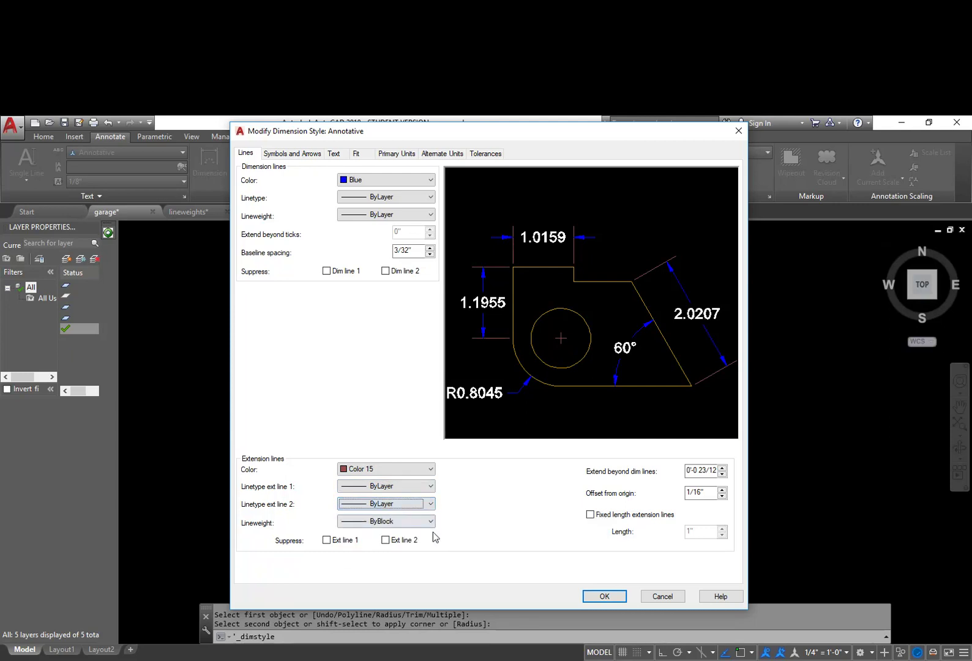
pyautogui.click(429, 521)
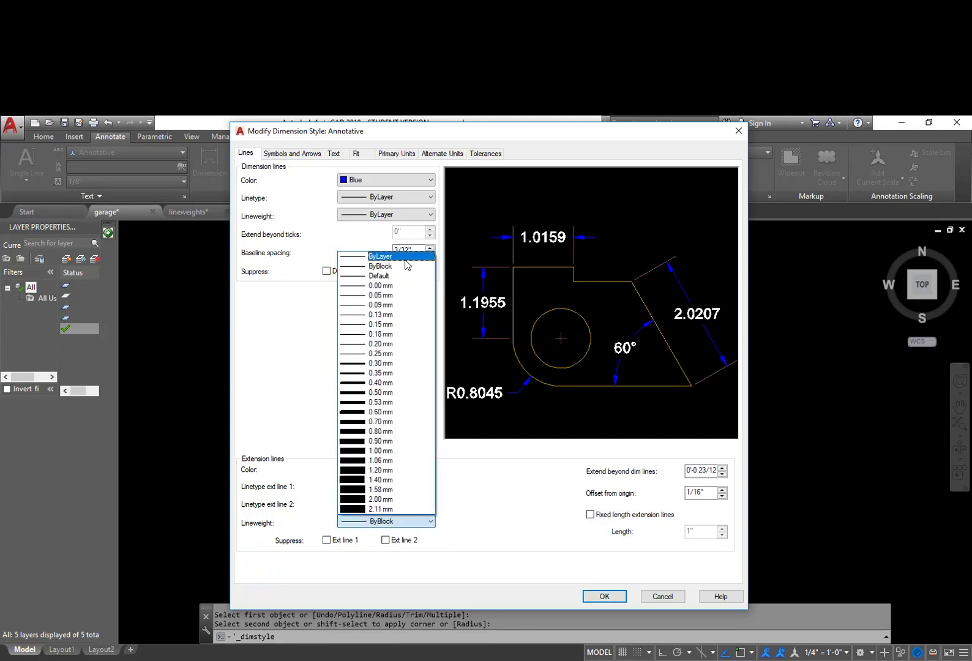
pyautogui.click(404, 254)
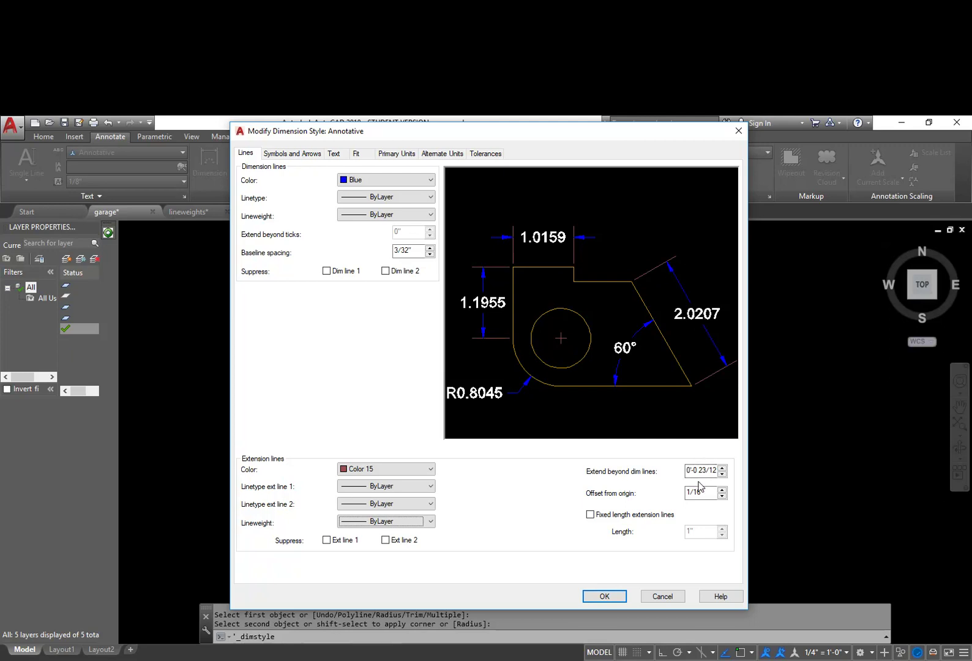
pyautogui.doubleClick(696, 473)
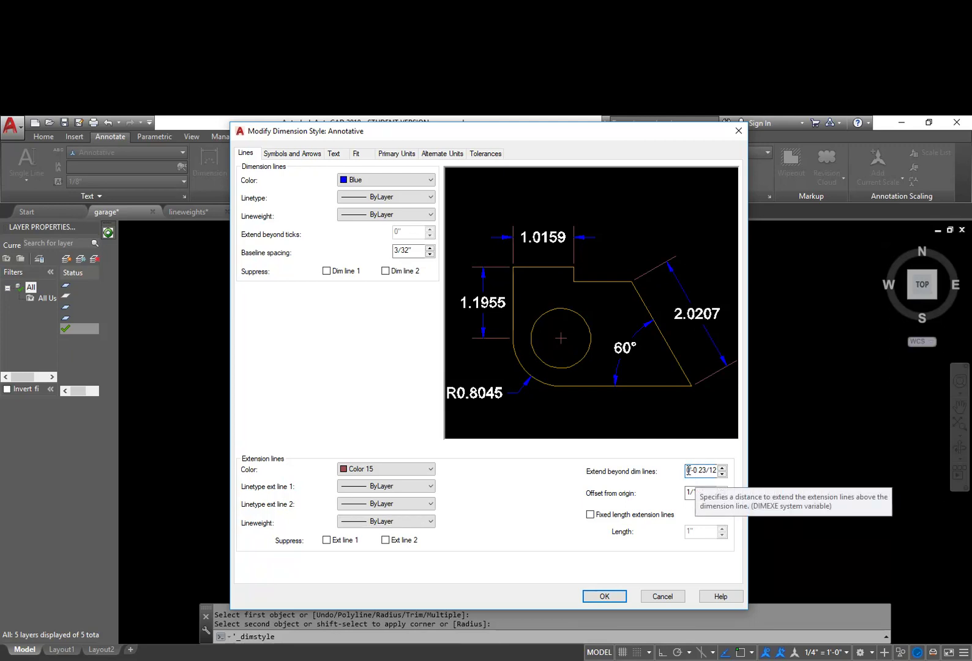
pyautogui.write('3/32"')
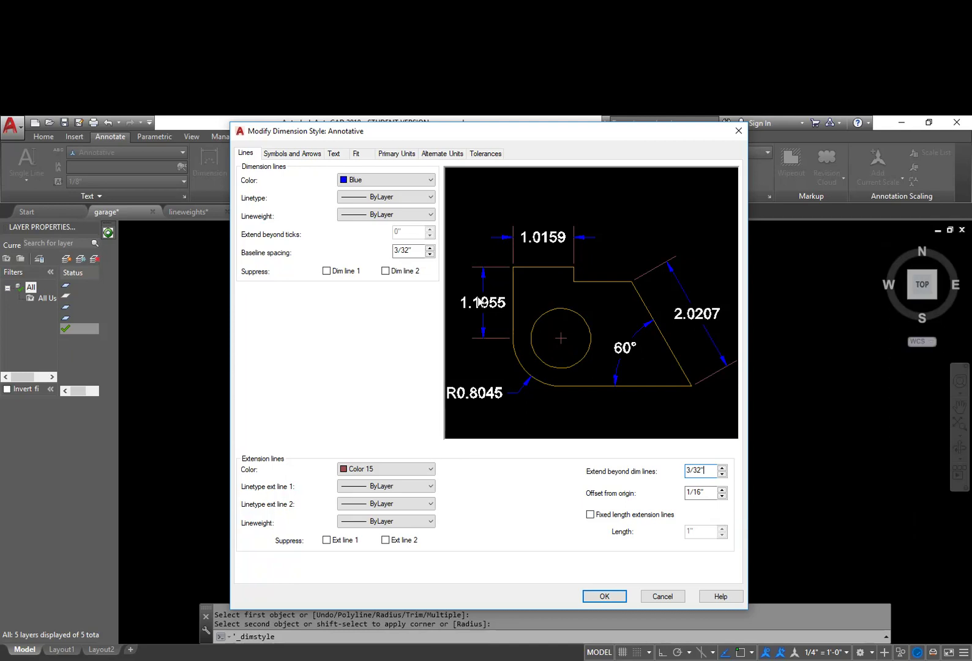
# Set the first and second arrowheads to Oblique ticks
pyautogui.click(307, 156)
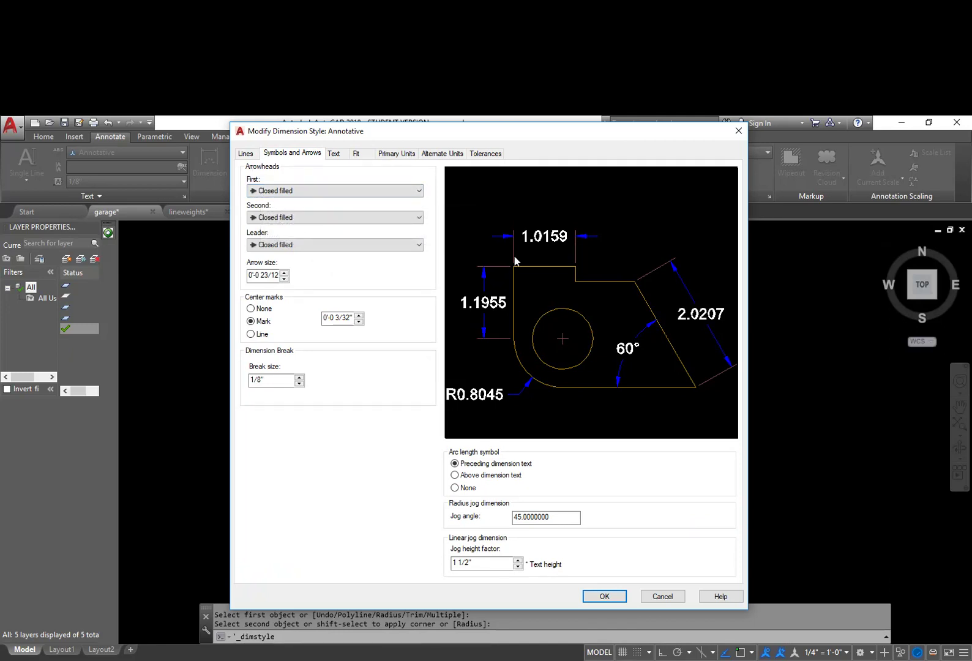
pyautogui.click(392, 191)
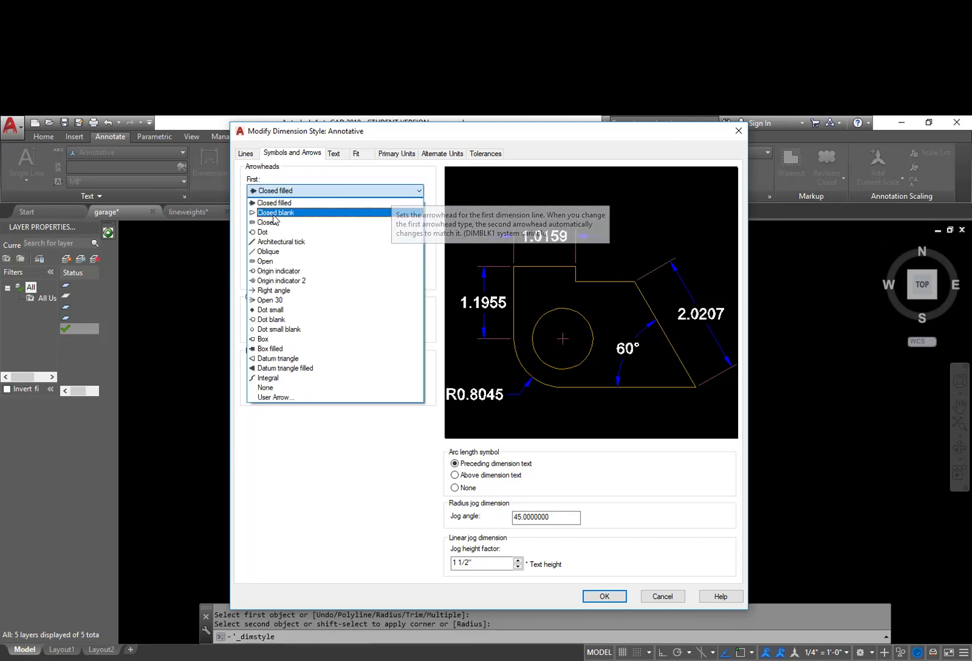
pyautogui.click(274, 252)
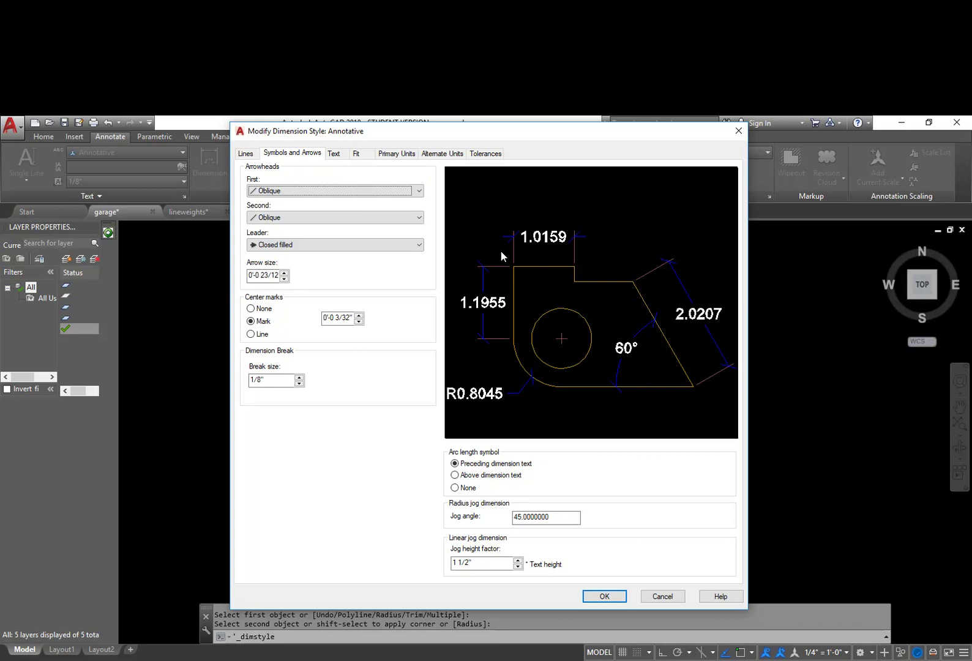
pyautogui.click(352, 190)
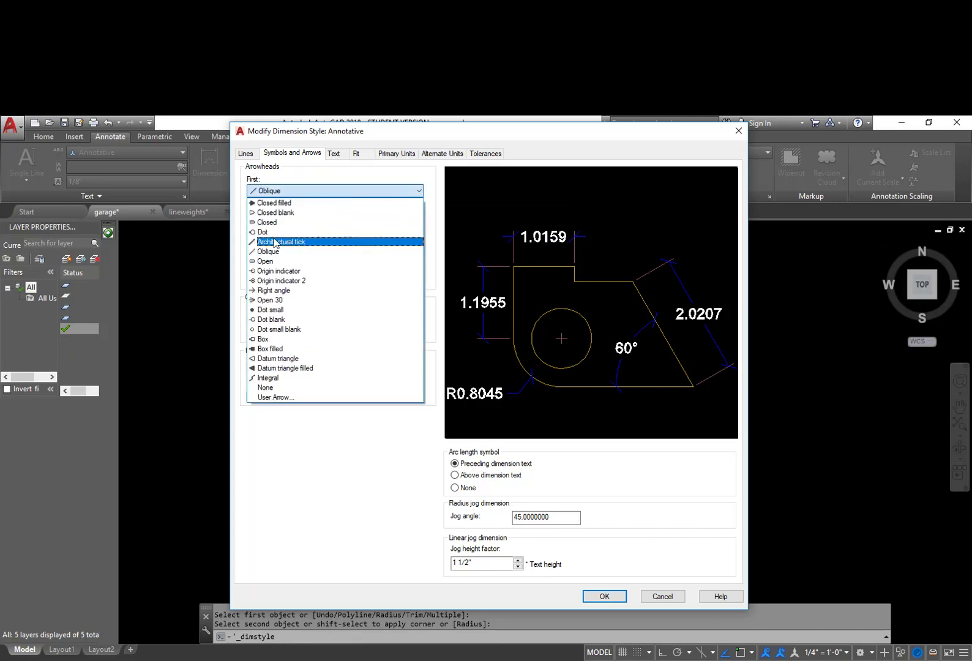
pyautogui.click(281, 242)
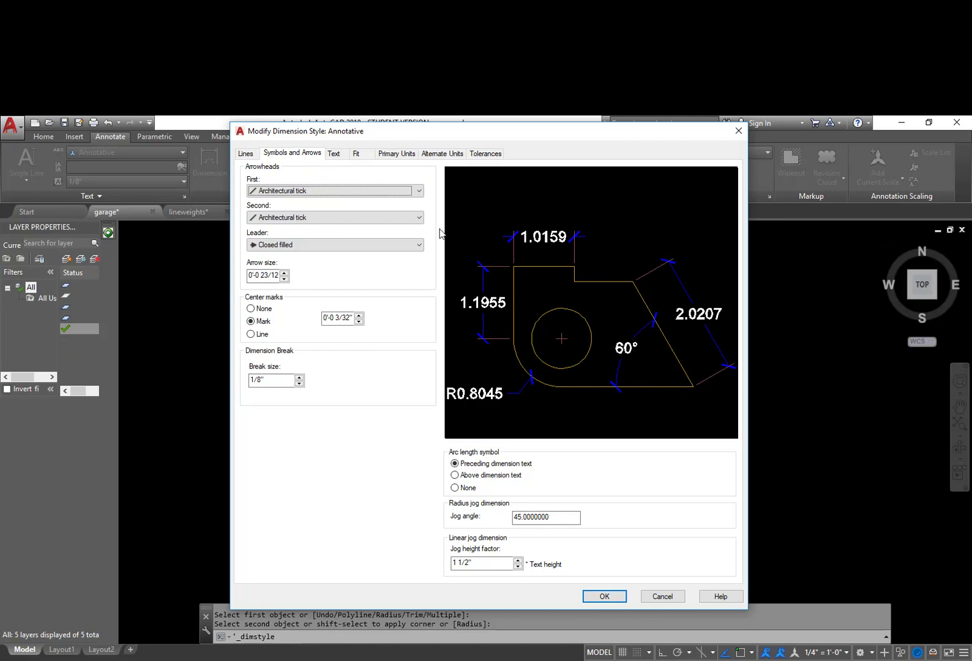
pyautogui.click(421, 219)
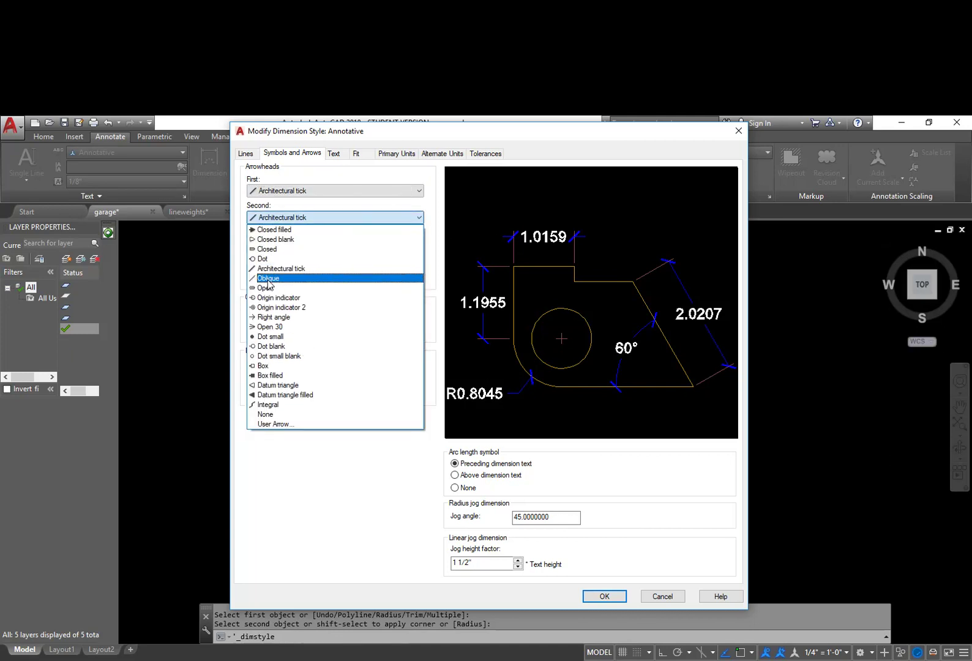
pyautogui.click(267, 278)
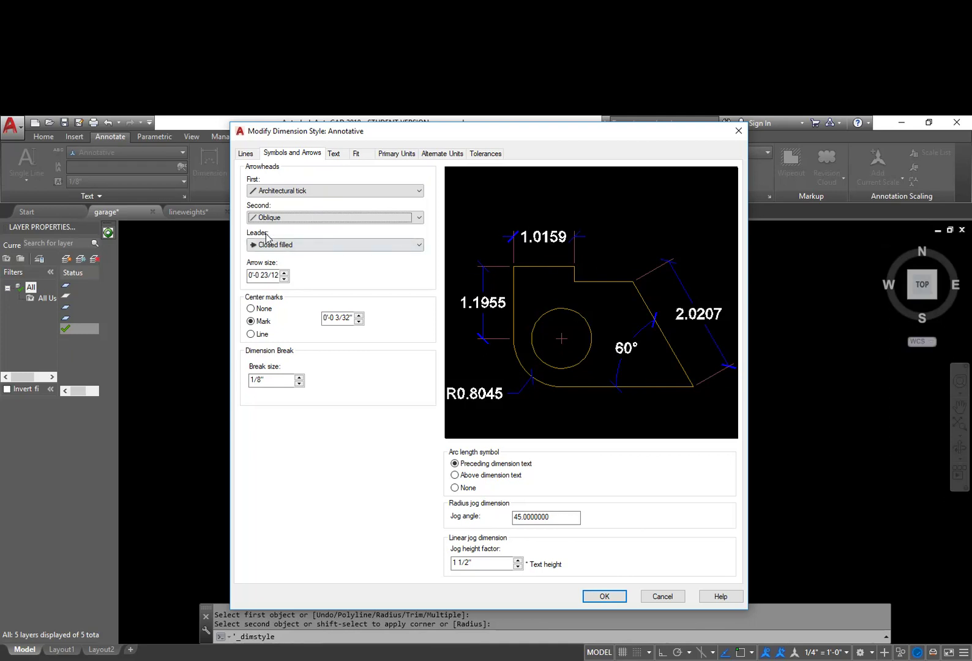
pyautogui.click(295, 192)
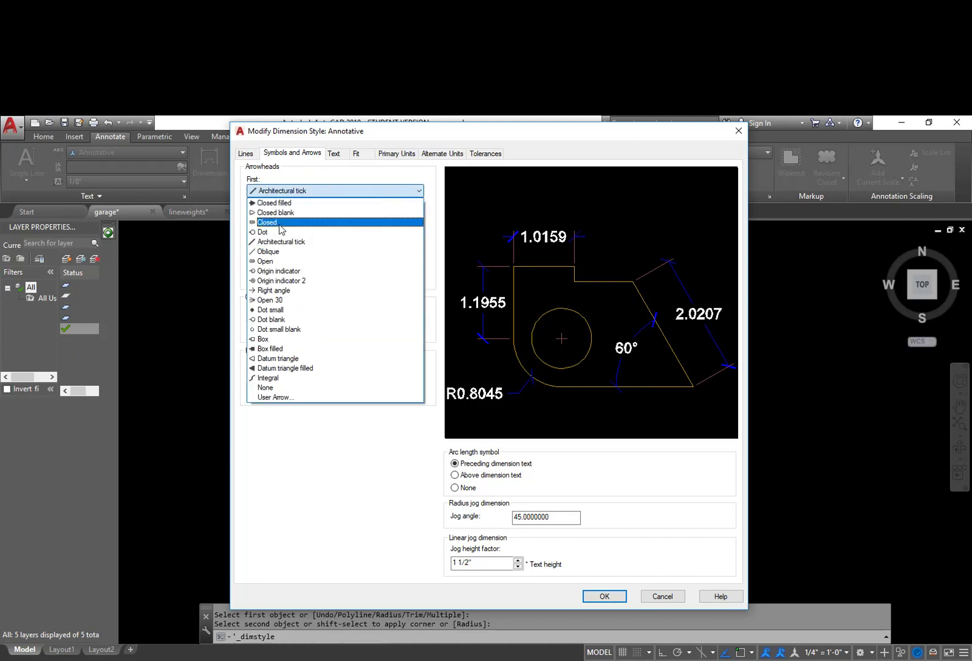
pyautogui.click(314, 251)
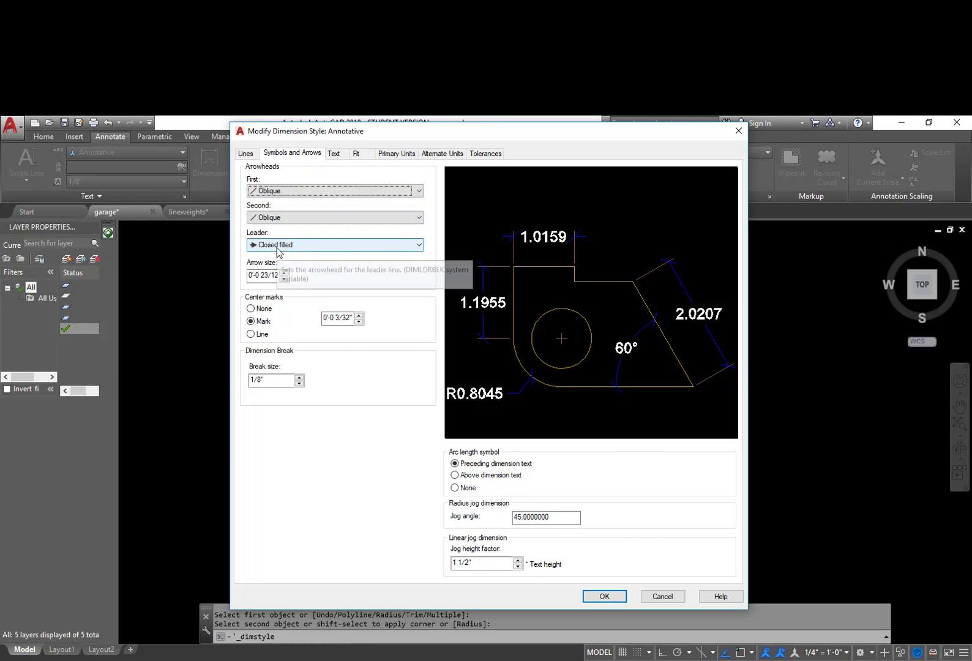
# Change the arrow size to 3/32
pyautogui.doubleClick(254, 276)
pyautogui.click(256, 277)
pyautogui.doubleClick(252, 275)
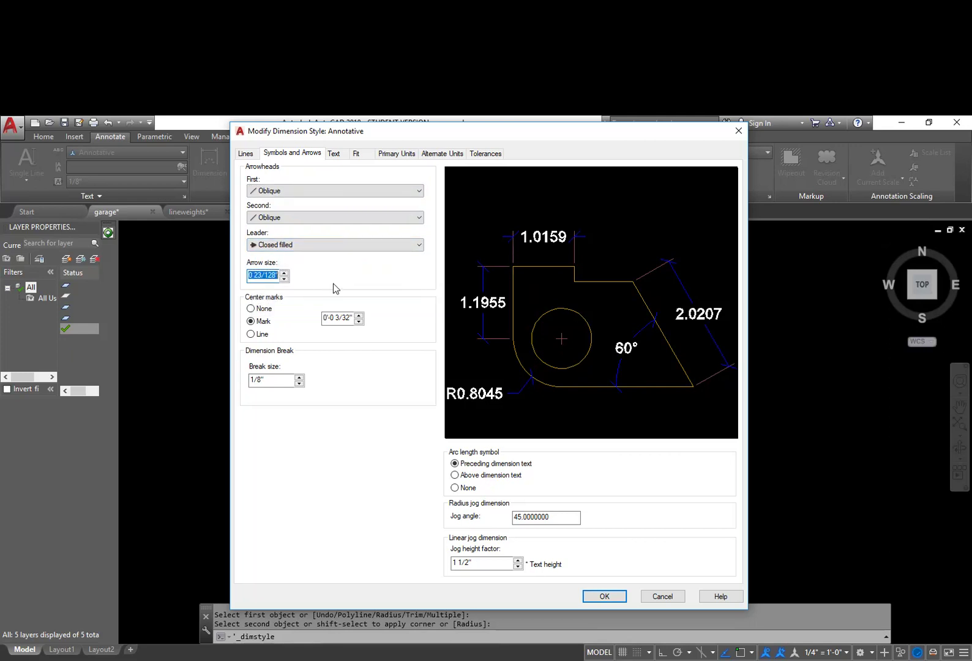
pyautogui.write('3/32')
# Choose the Annotative text style for dimension text and review its definition without changes
pyautogui.click(336, 159)
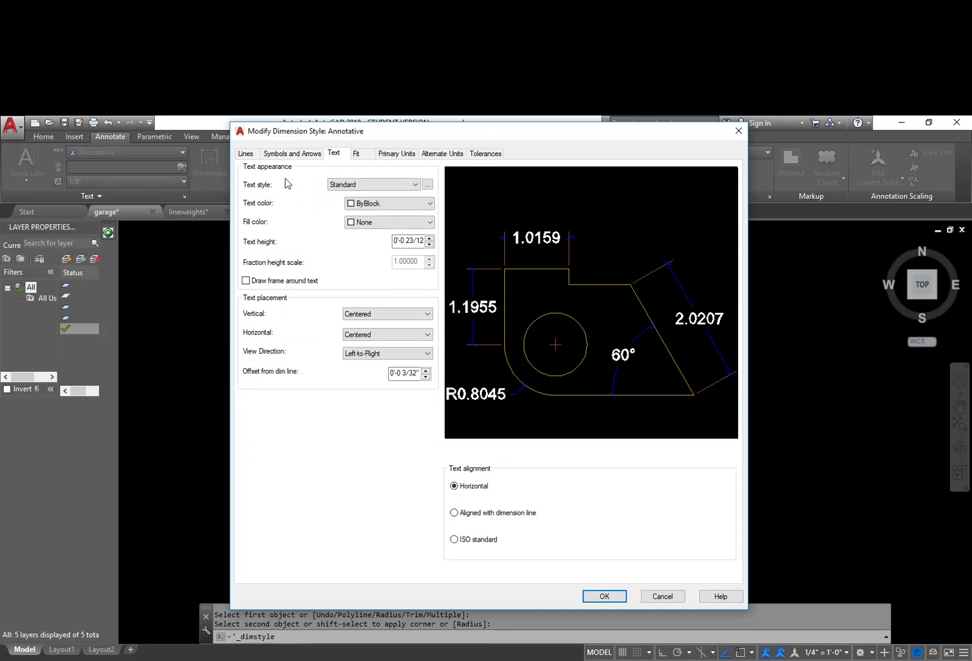
pyautogui.click(403, 184)
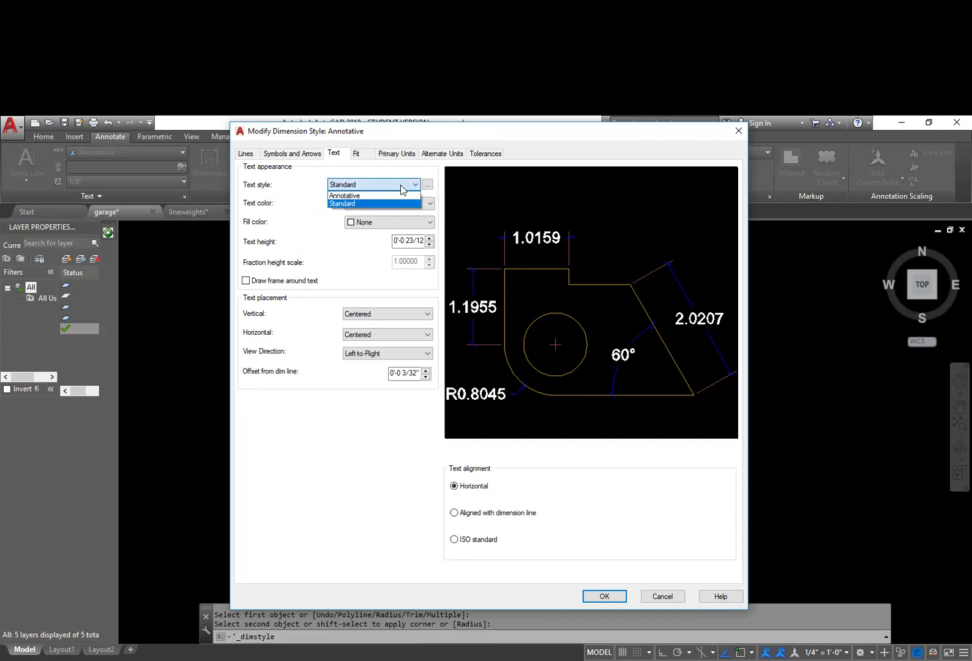
pyautogui.click(360, 196)
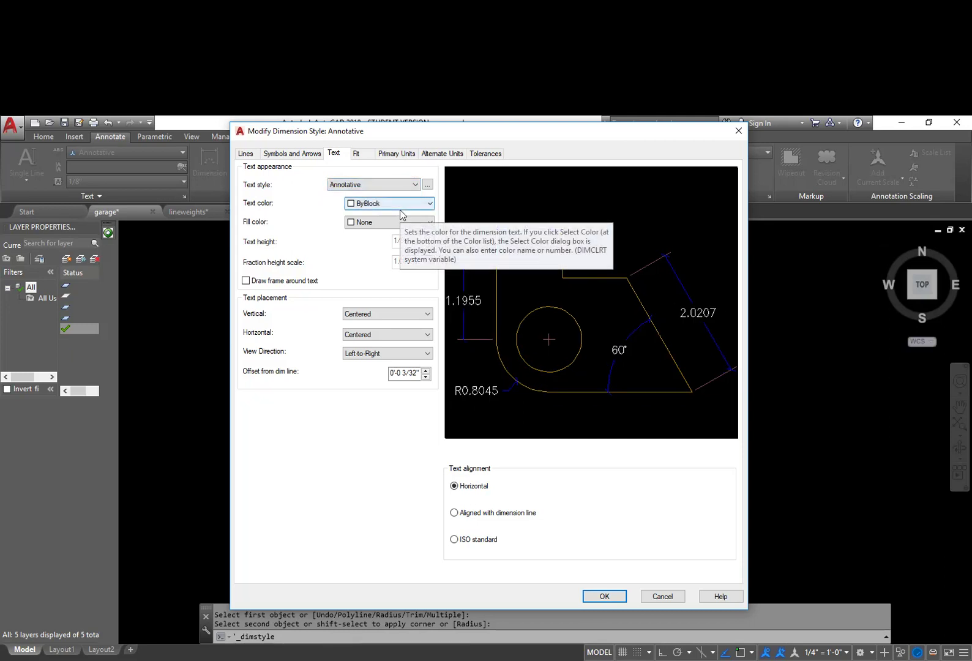
pyautogui.click(427, 185)
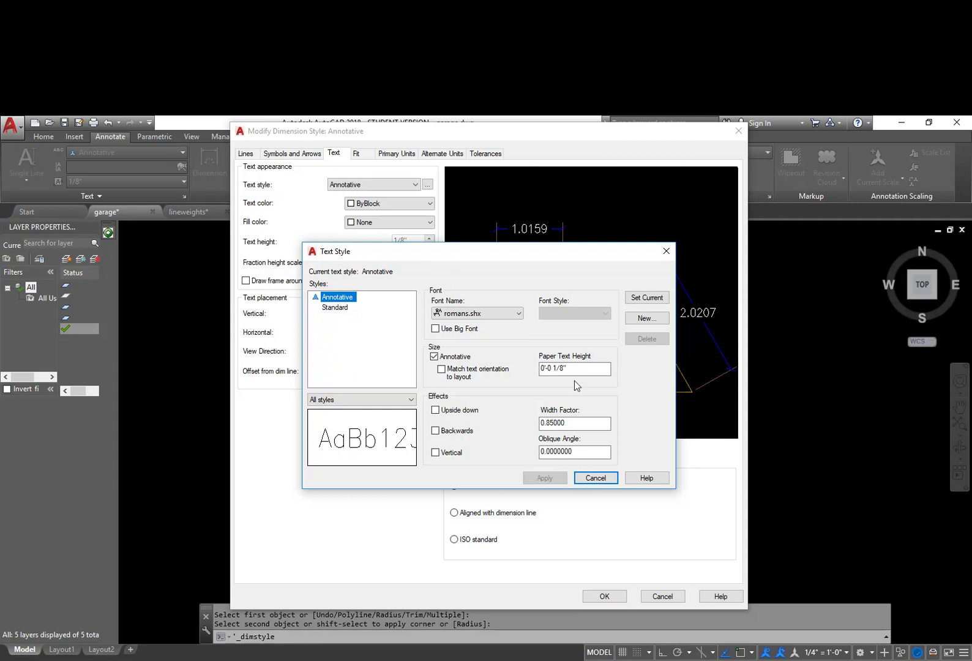
pyautogui.click(601, 481)
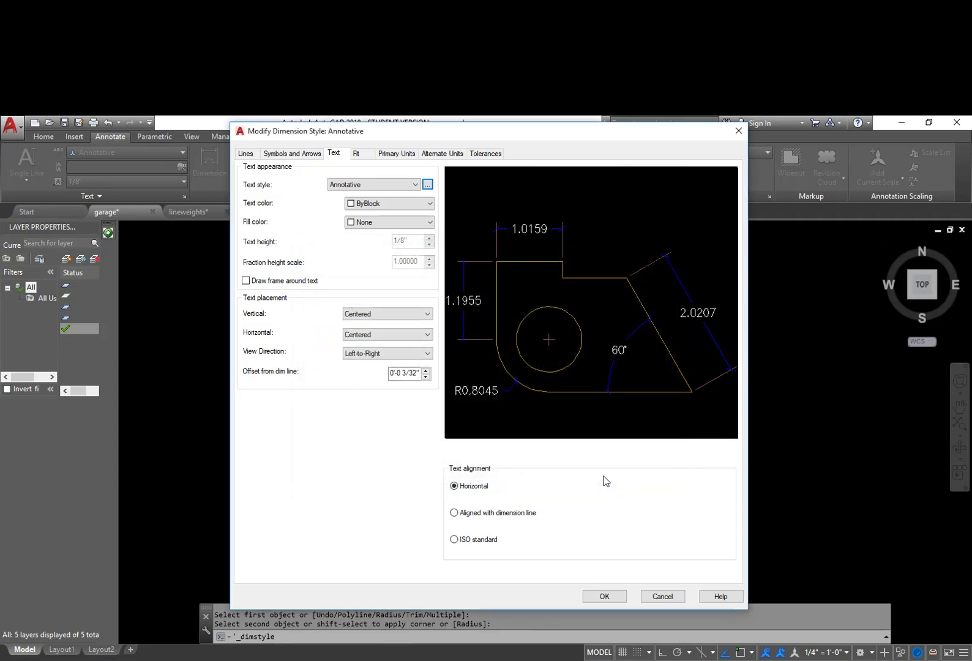
# Make dimension text Magenta, placed Above and centred, aligned with the dimension line
pyautogui.click(407, 204)
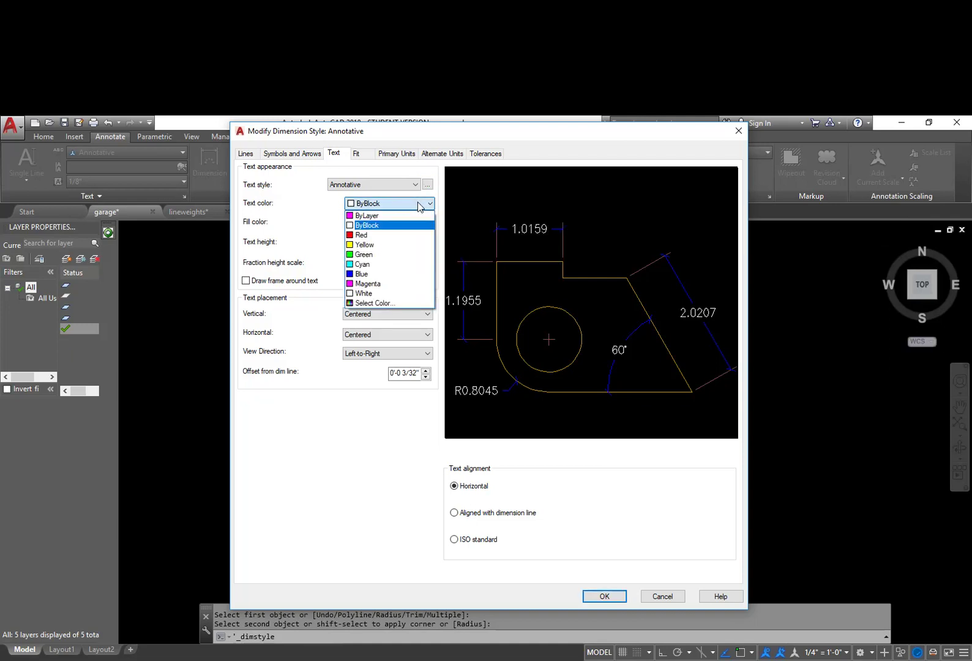
pyautogui.click(373, 285)
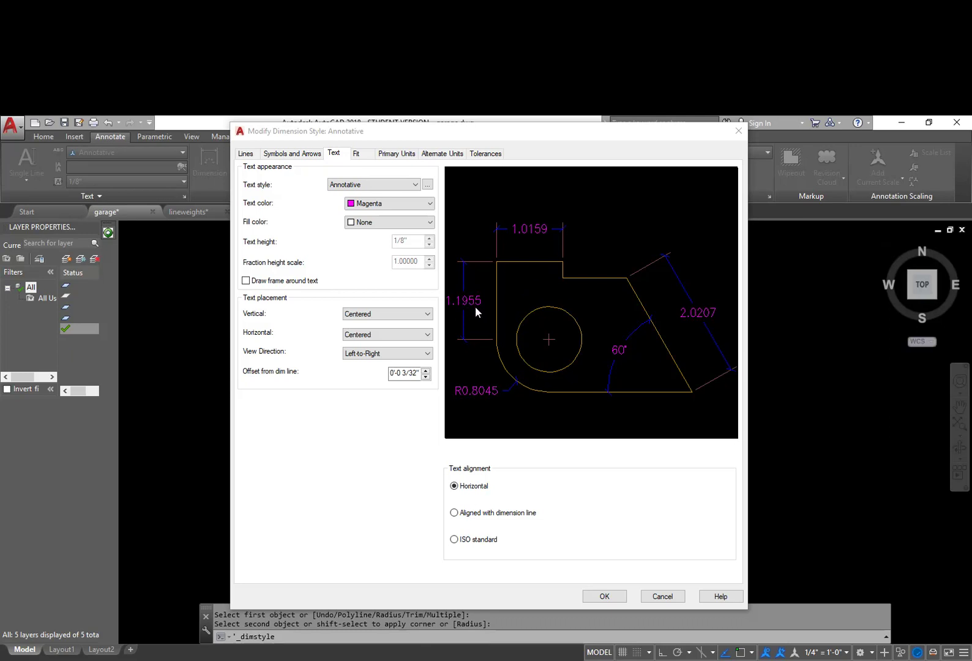
pyautogui.click(421, 314)
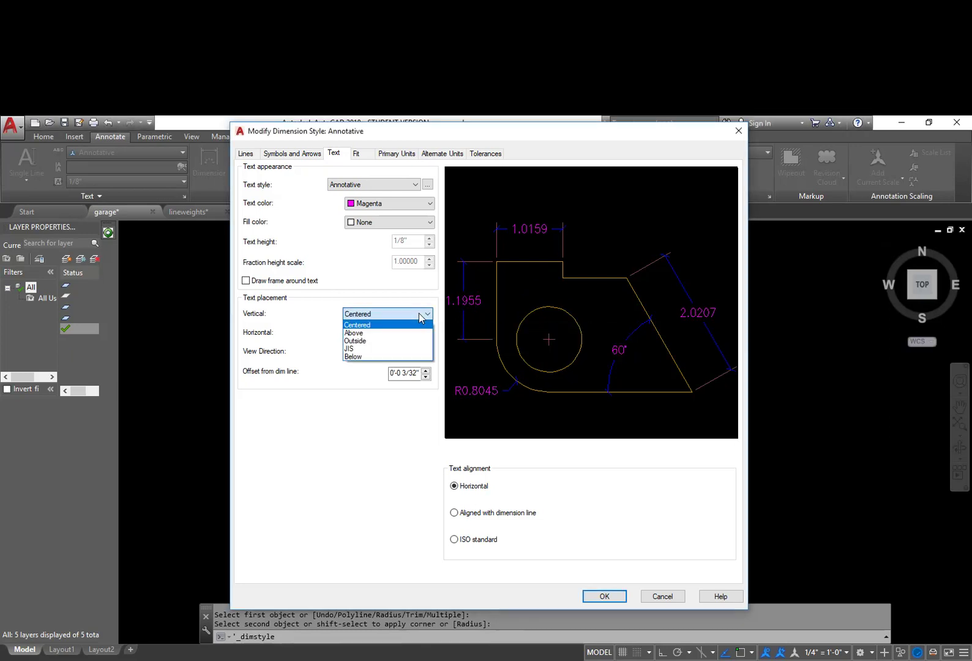
pyautogui.click(388, 334)
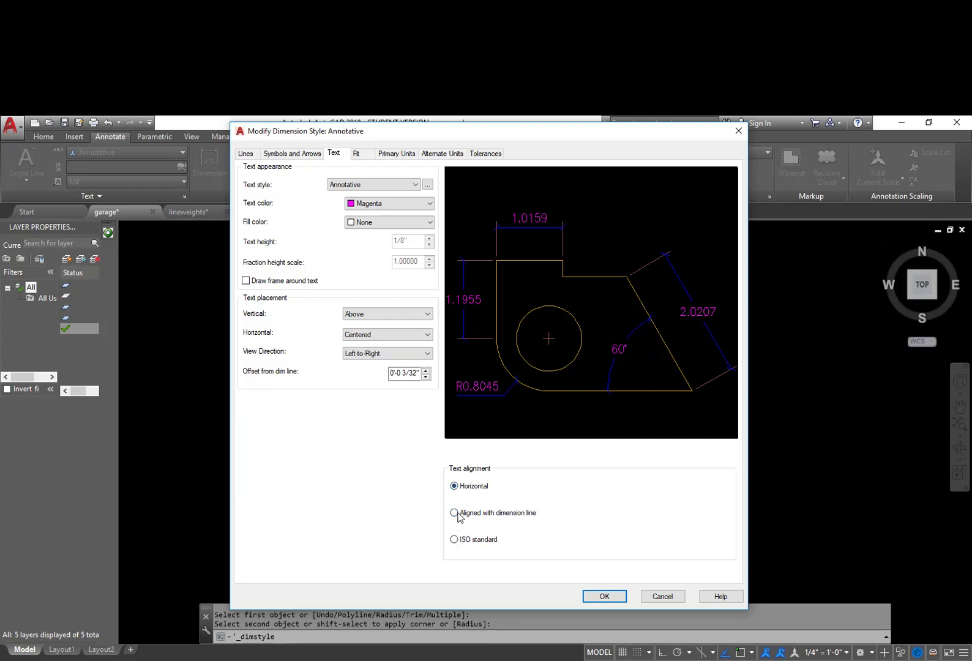
pyautogui.click(455, 515)
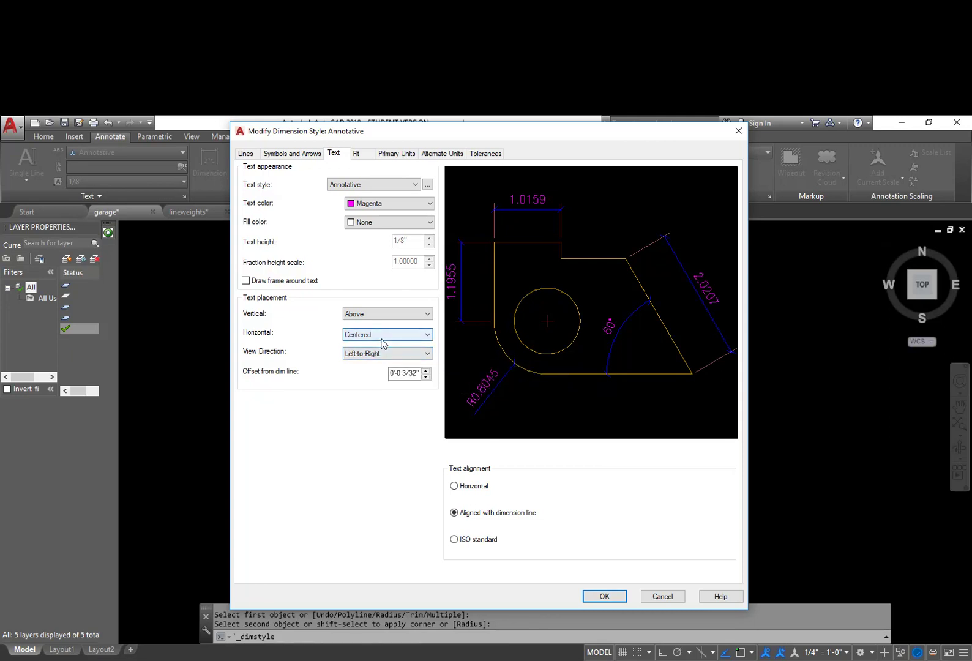
pyautogui.click(355, 334)
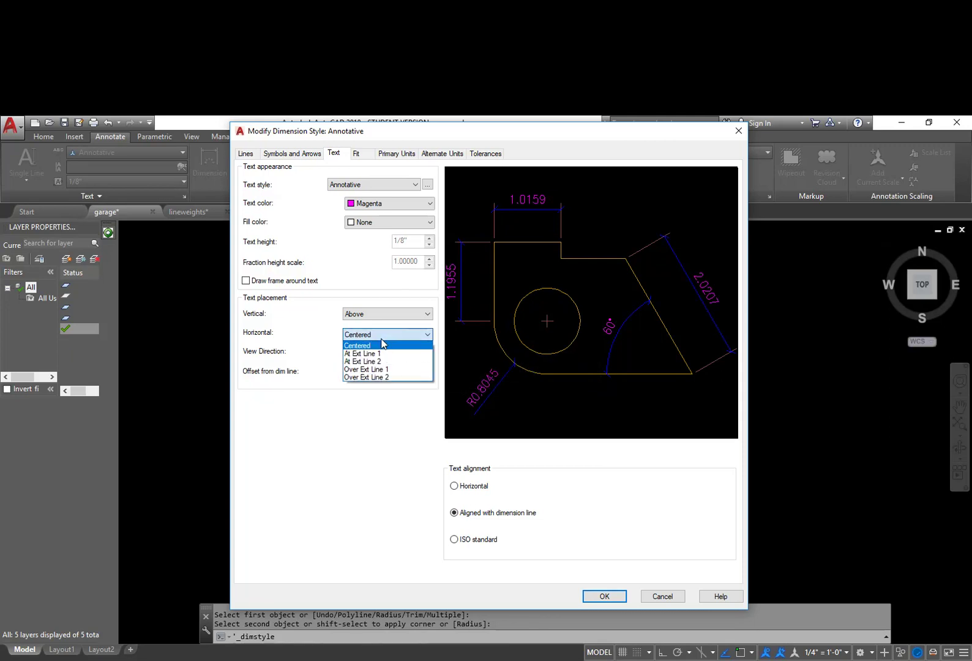
pyautogui.click(347, 345)
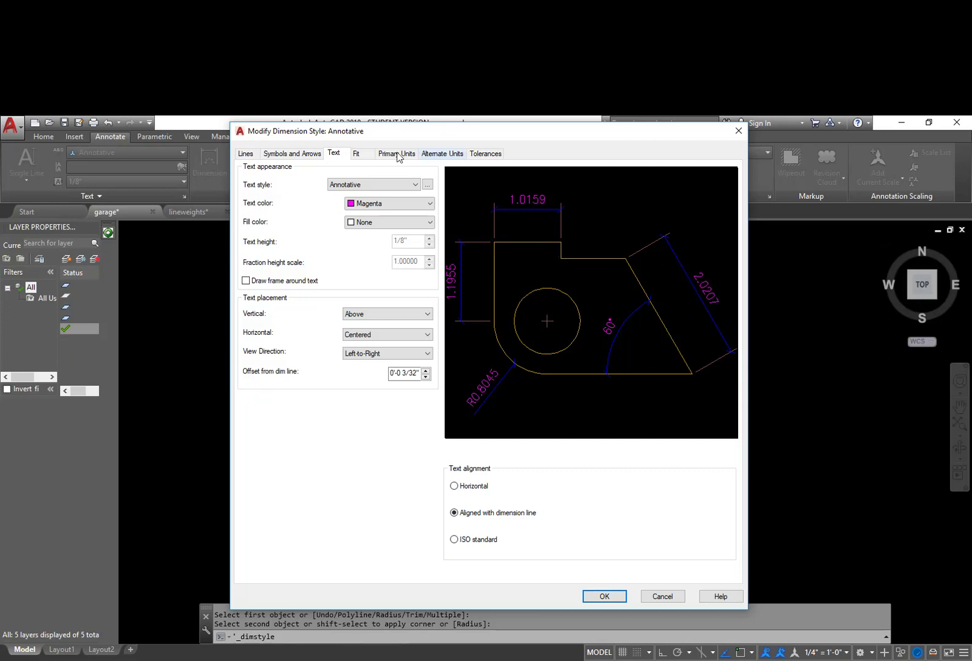
# Set Fit text placement to Over dimension line, without leader
pyautogui.click(360, 153)
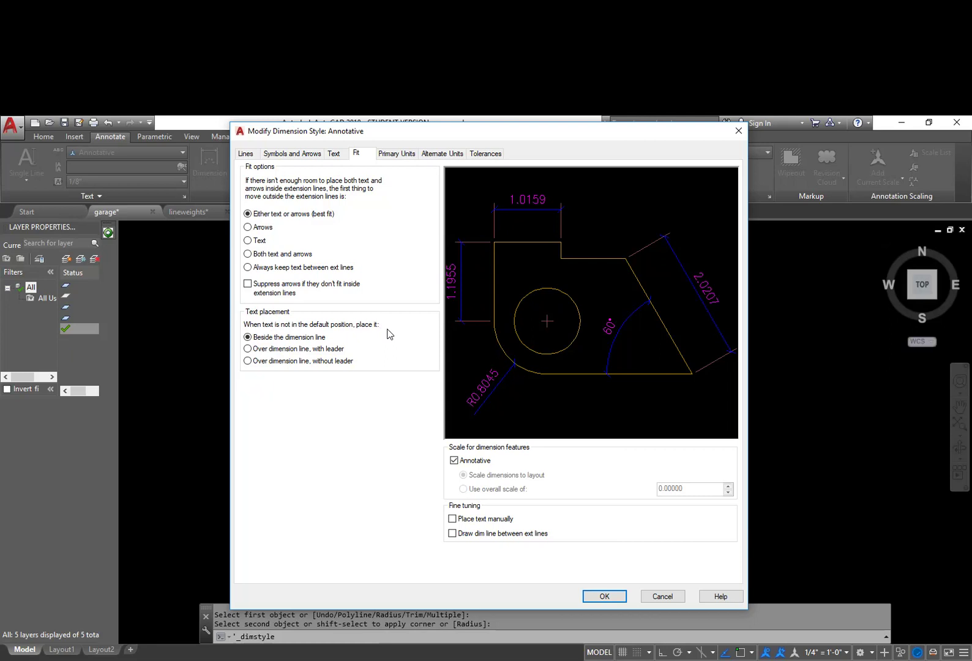
pyautogui.click(247, 361)
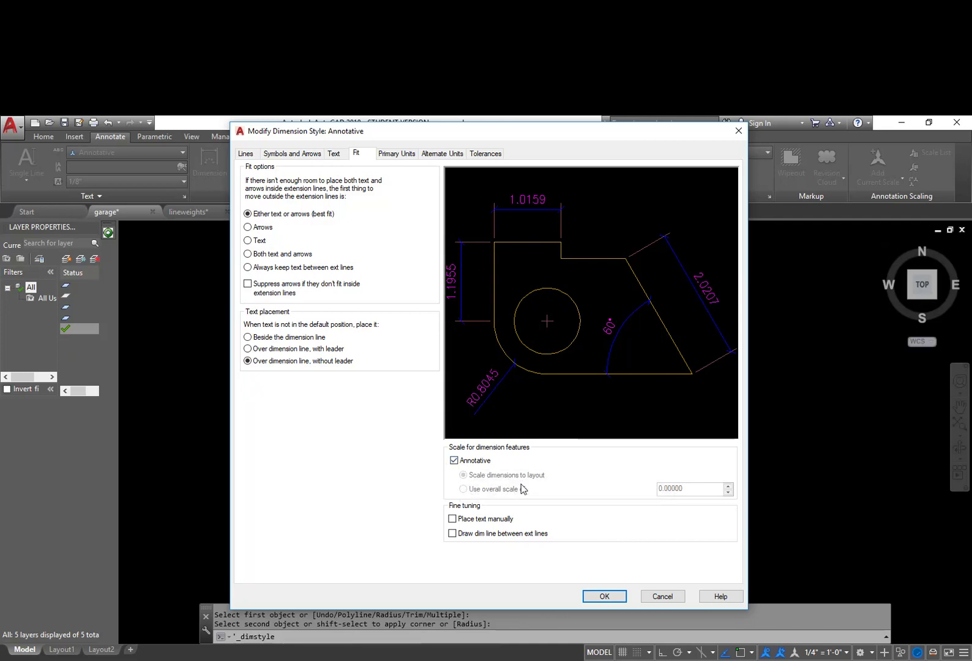
pyautogui.click(405, 157)
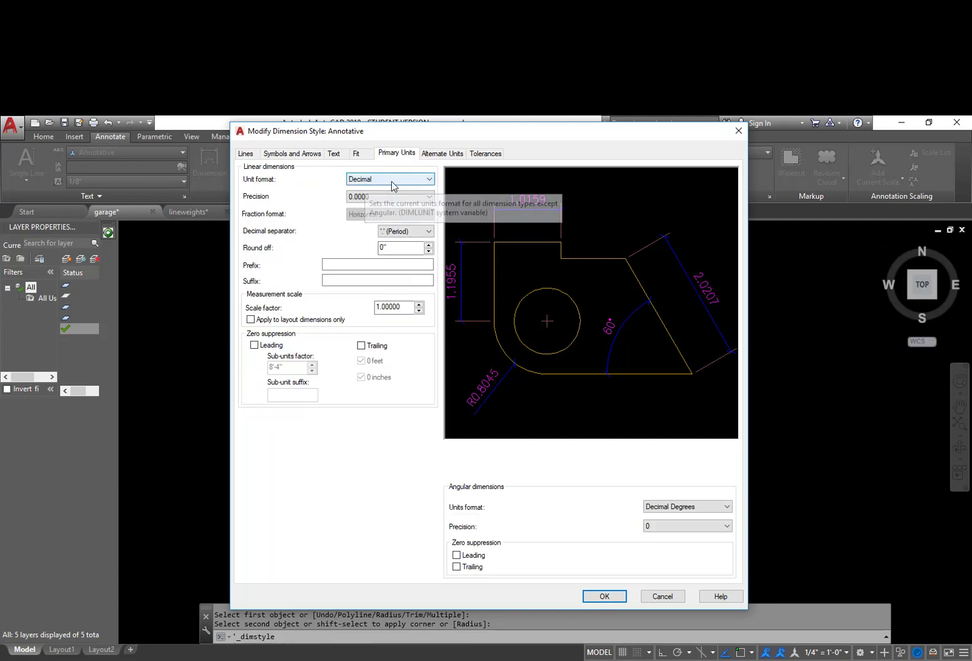
# Use Architectural unit format, suppressing zero feet but keeping zero inches shown
pyautogui.click(393, 182)
pyautogui.click(376, 214)
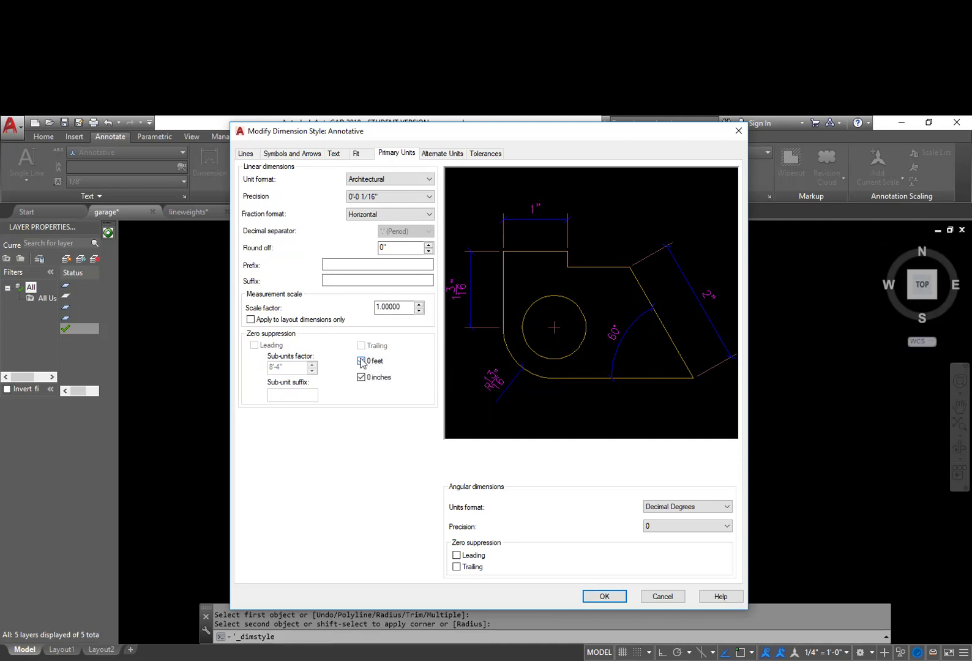
pyautogui.click(361, 361)
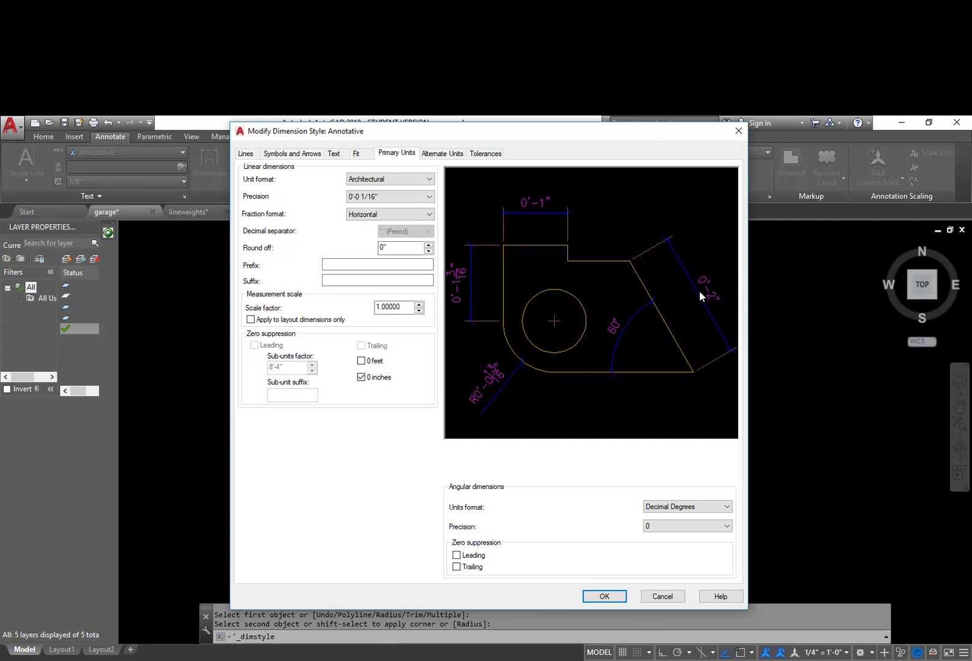
pyautogui.click(361, 362)
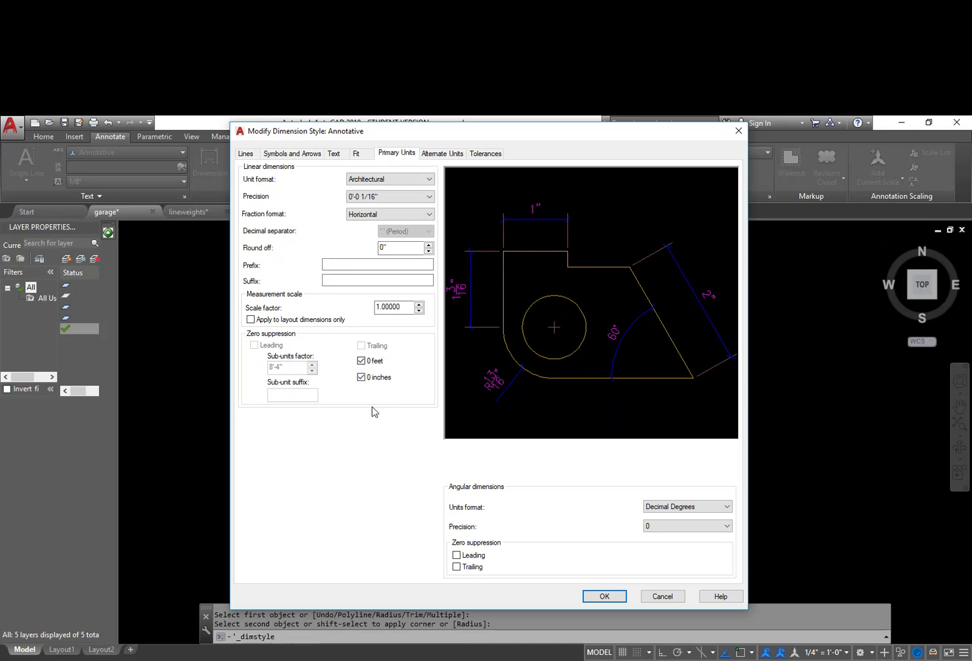
pyautogui.click(361, 378)
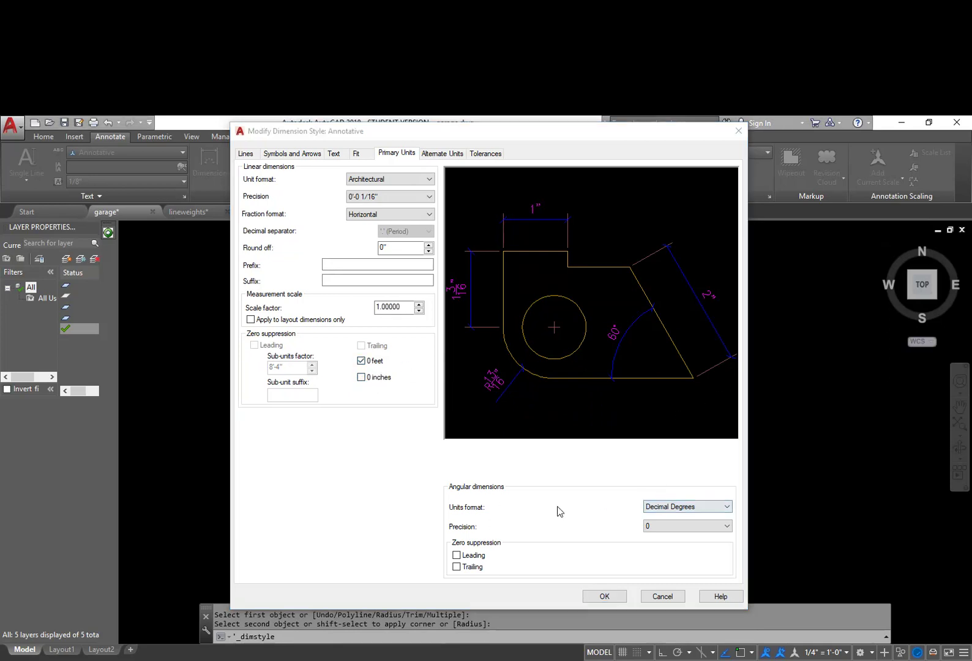
# Set angular dimension precision to 0.0 and suppress leading zeros
pyautogui.click(681, 527)
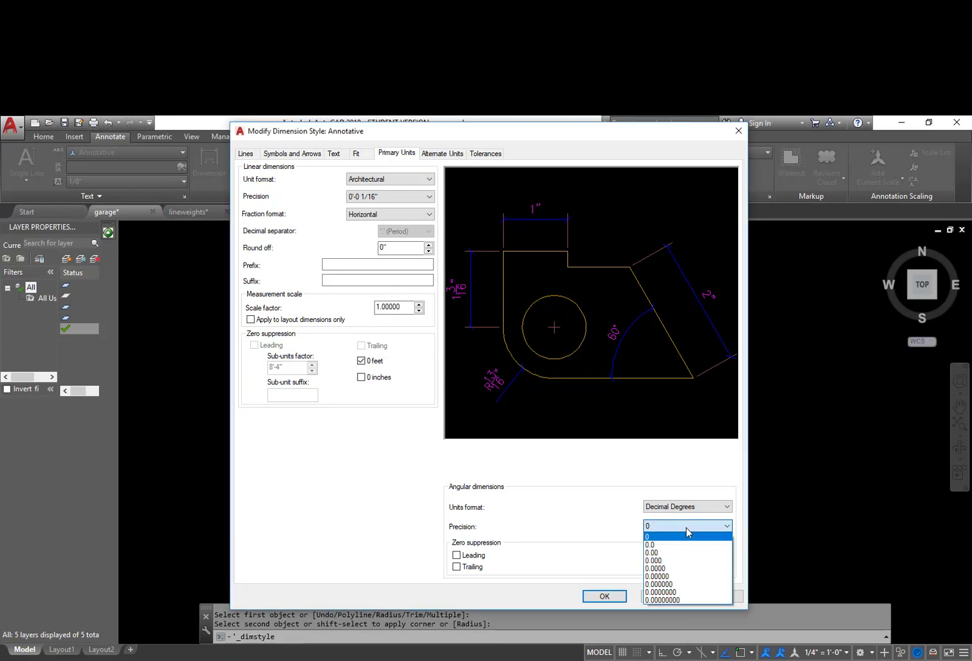
pyautogui.click(653, 545)
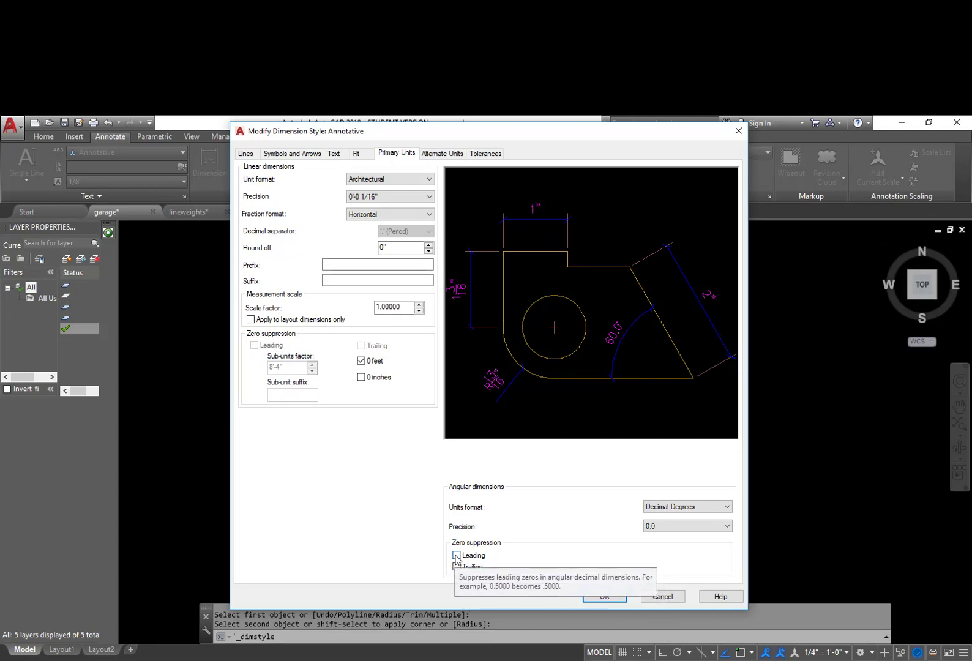
pyautogui.click(457, 556)
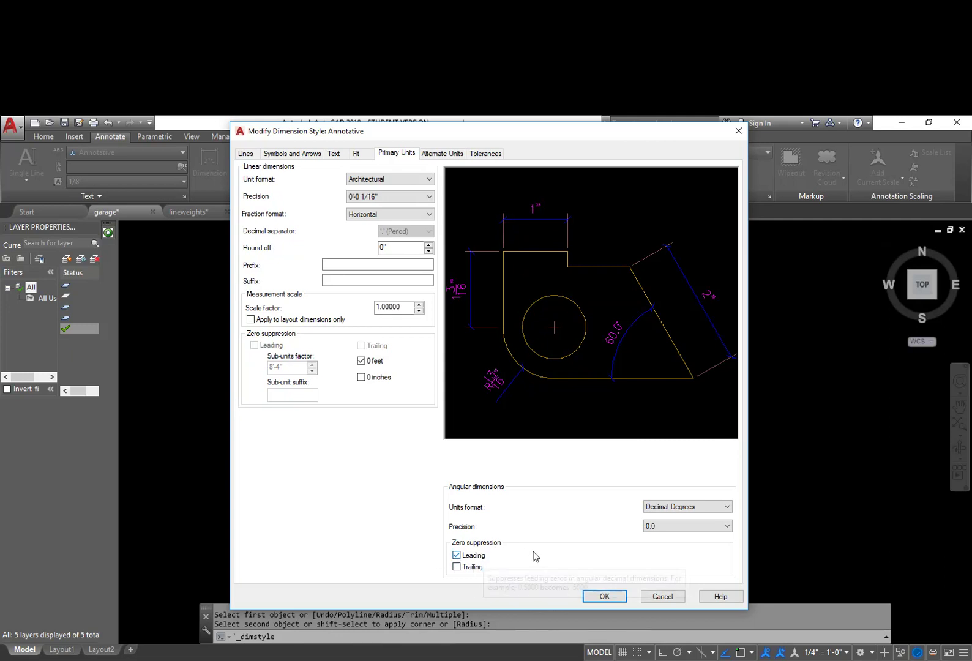
# On the Lines tab, set Extend beyond ticks to 3/32" and recheck the arrow settings
pyautogui.click(247, 154)
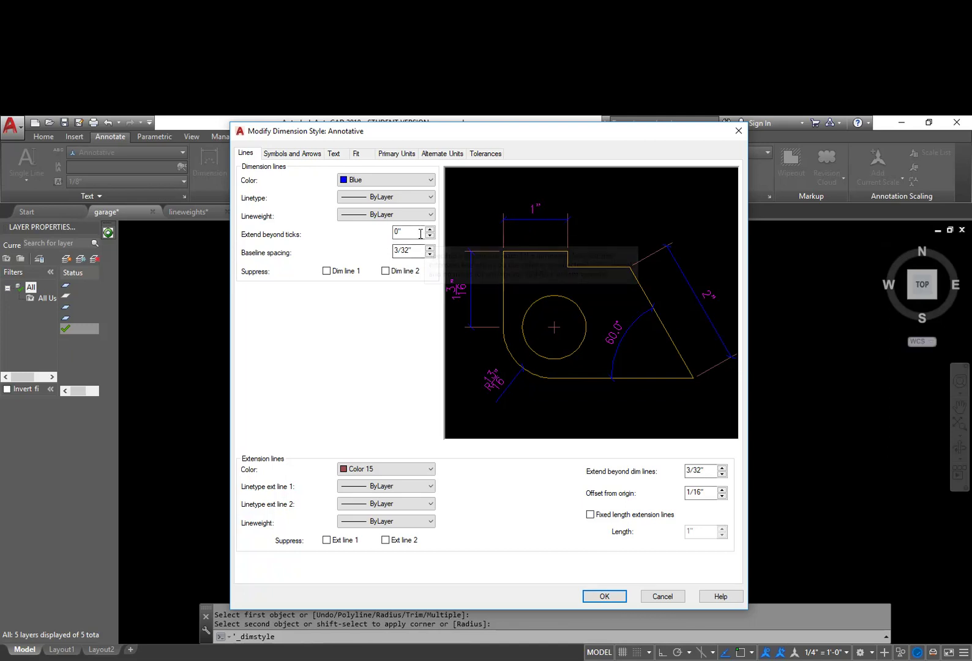
pyautogui.moveTo(420, 233); pyautogui.dragTo(392, 235)
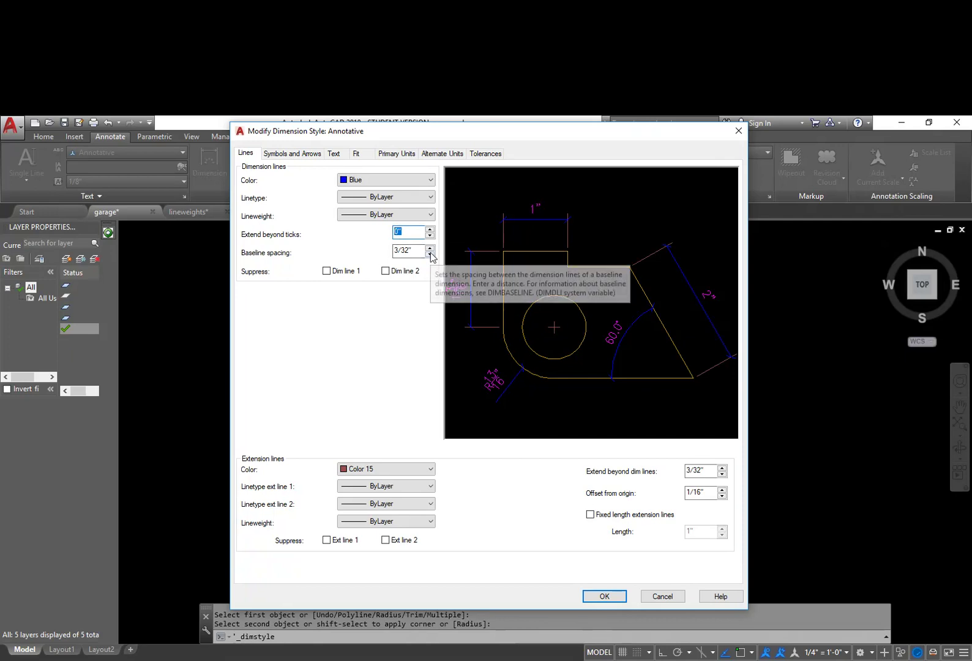
pyautogui.write('3/32')
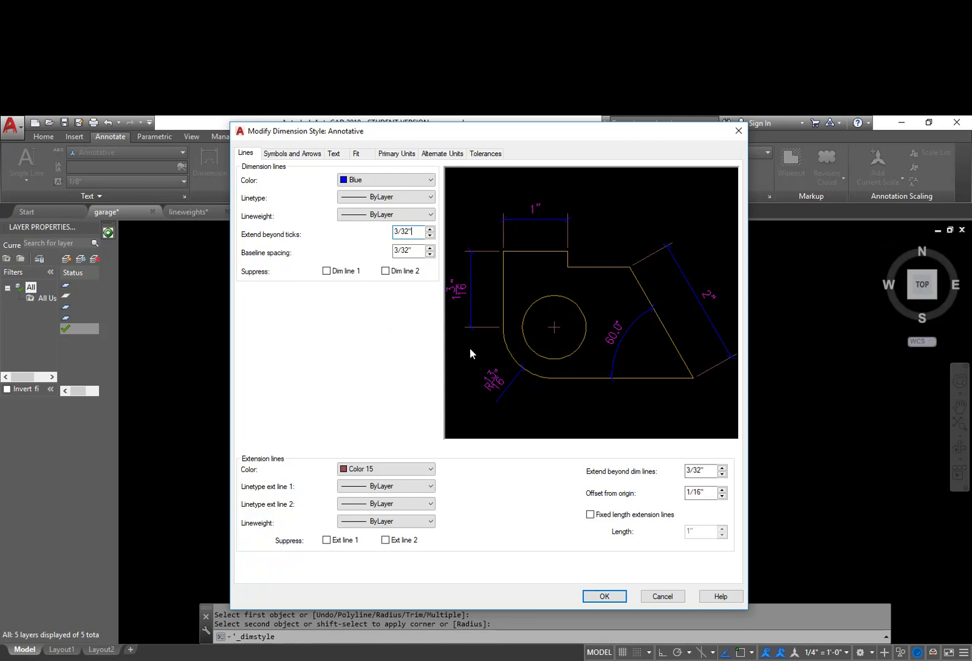
pyautogui.click(305, 155)
pyautogui.click(248, 153)
# Save the Annotative dimension style changes and close the Dimension Style Manager
pyautogui.click(604, 596)
pyautogui.click(560, 486)
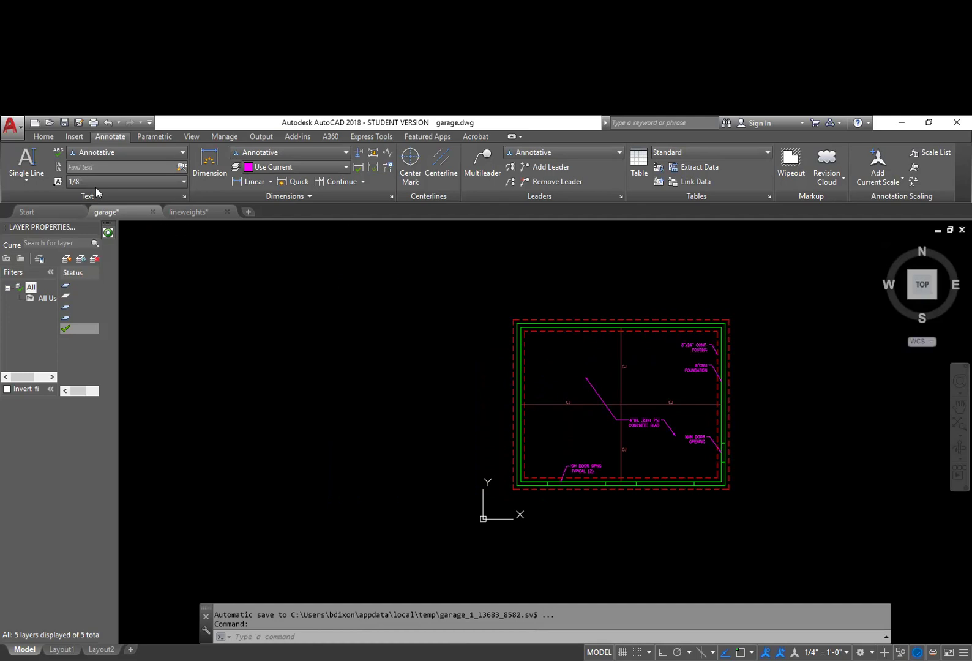
pyautogui.click(50, 138)
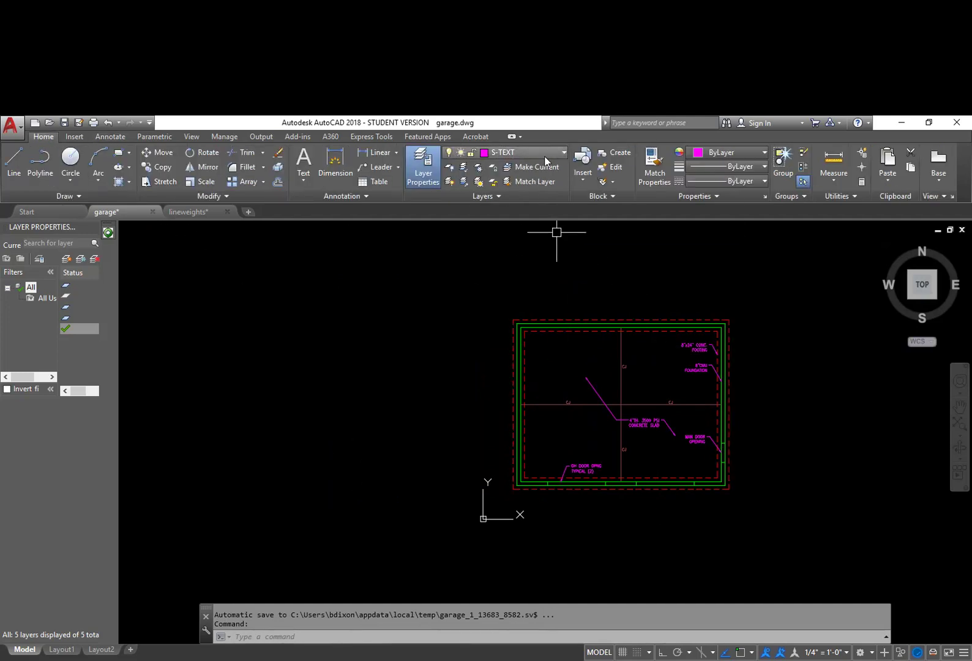
# Use -LAYER to make a new current DIMS layer coloured magenta
pyautogui.write('-la')
pyautogui.press('Return')
pyautogui.write('m')
pyautogui.press('Return')
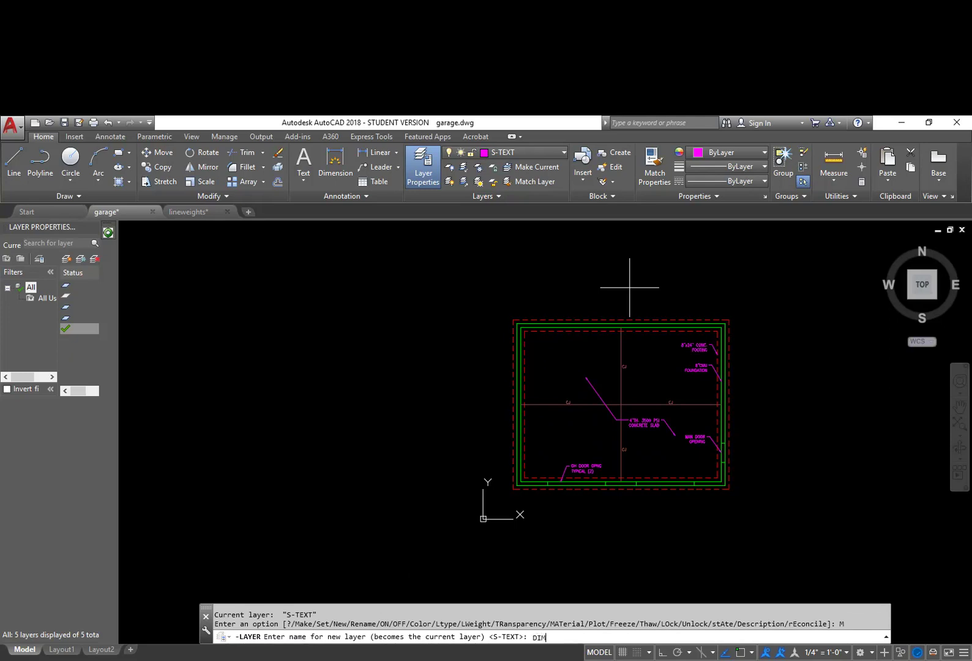
pyautogui.write('DIMS')
pyautogui.press('Return')
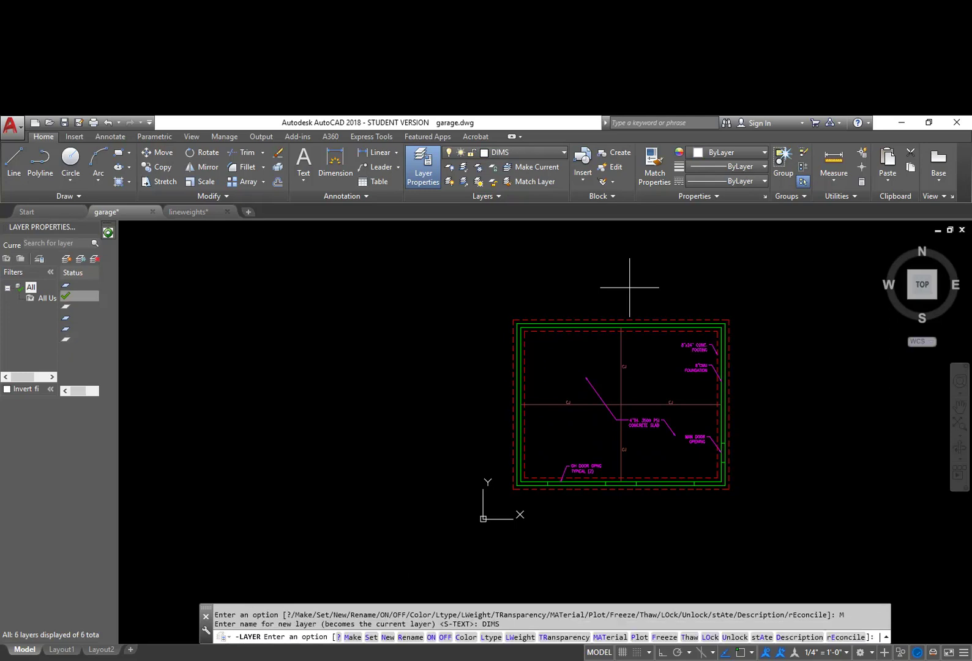
pyautogui.write('c')
pyautogui.press('Return')
pyautogui.write('MAGENTA')
pyautogui.press('Return')
pyautogui.press('Return')
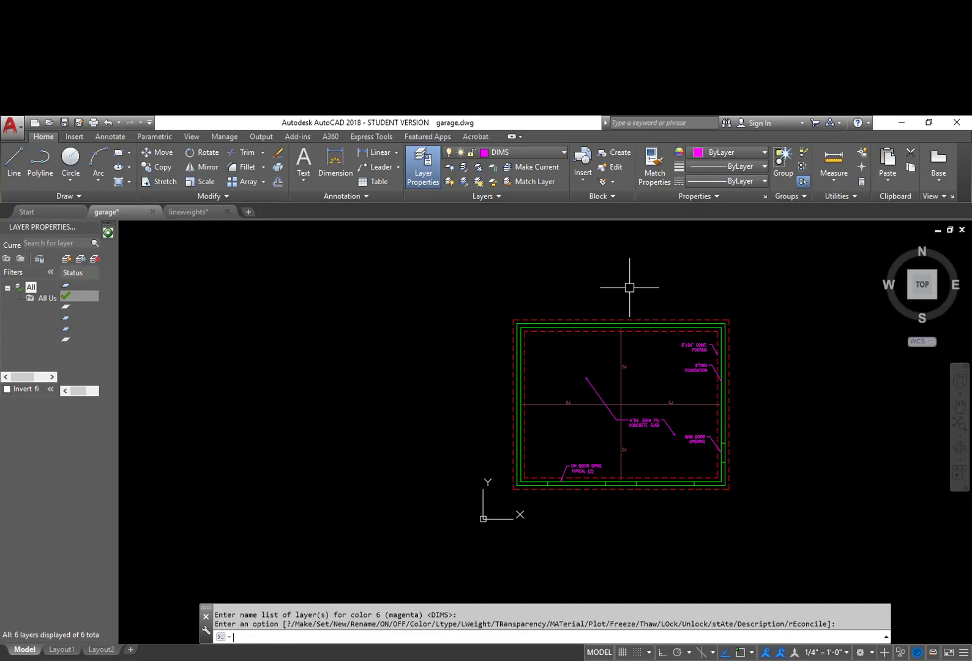
pyautogui.press('Return')
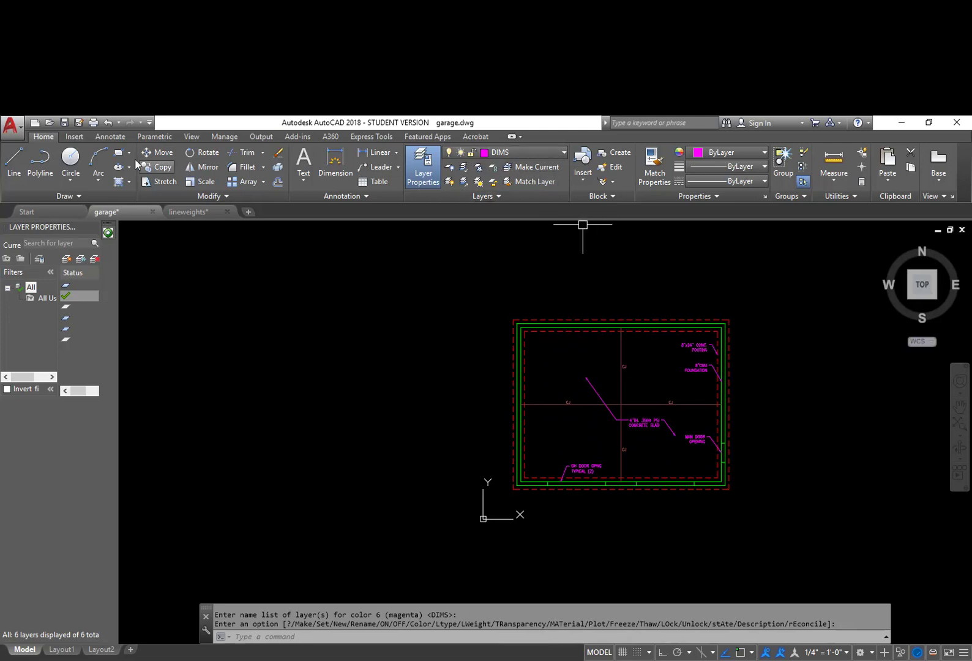
pyautogui.click(118, 141)
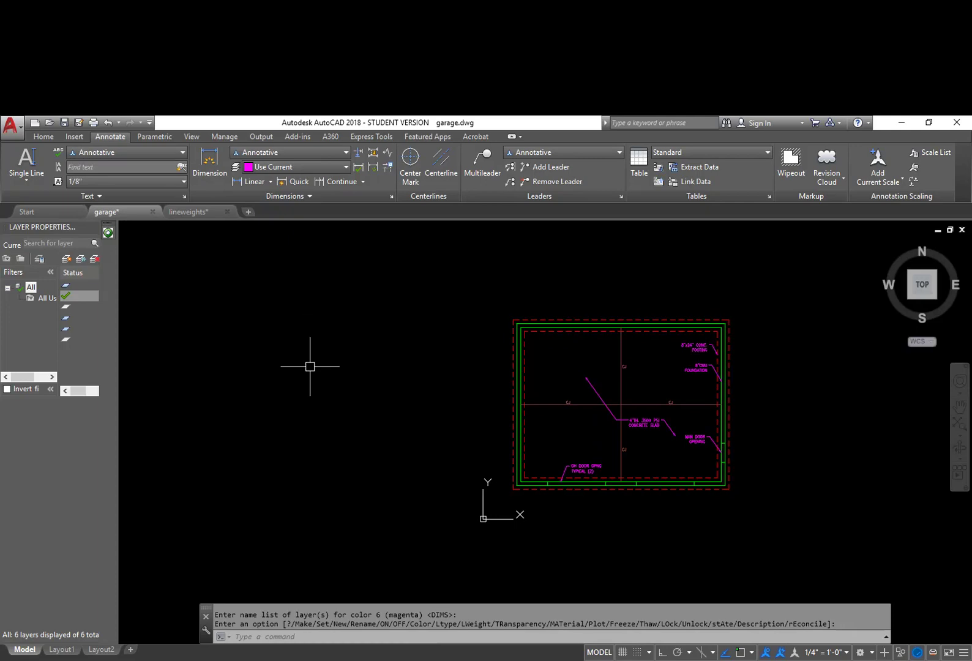
# Start the DIM command and zoom to the garage's bottom wall with its overhead door openings
pyautogui.click(207, 171)
pyautogui.scroll(4, 520, 325)
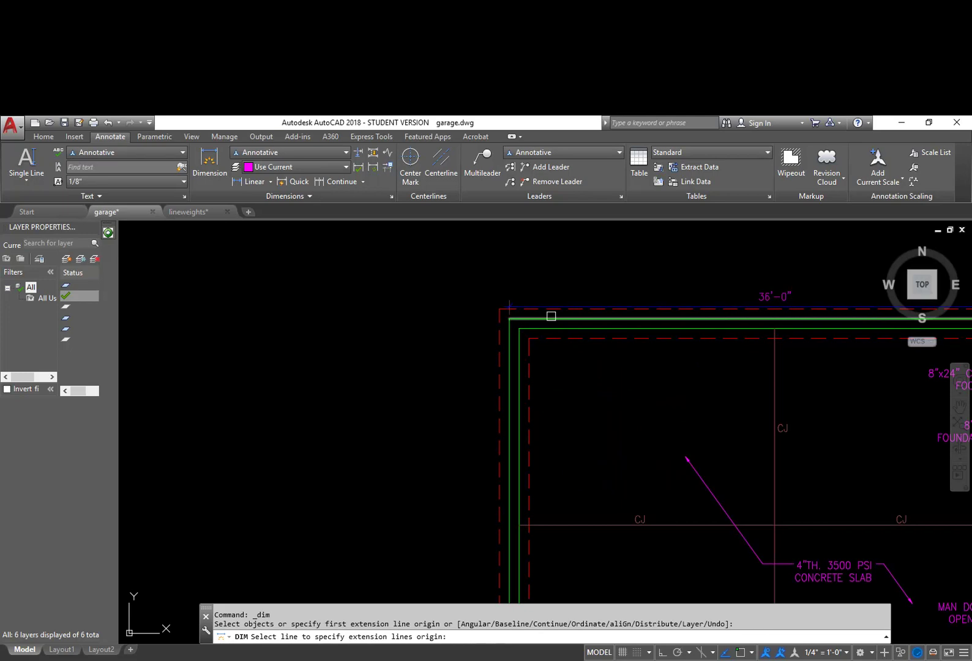
pyautogui.moveTo(525, 319); pyautogui.dragTo(338, 287, button='middle')
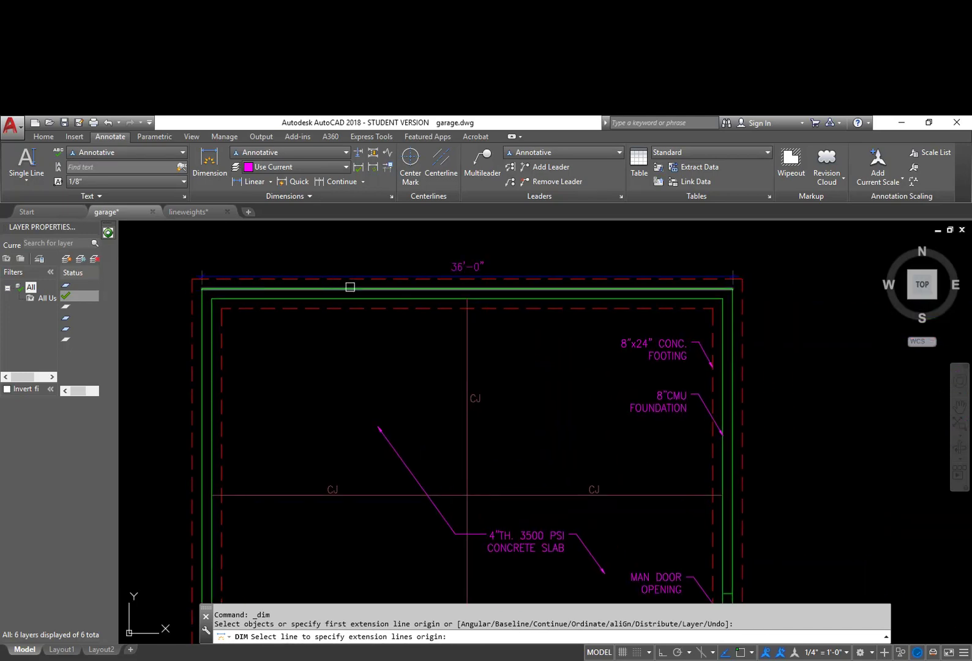
pyautogui.moveTo(316, 440); pyautogui.dragTo(354, 249, button='middle')
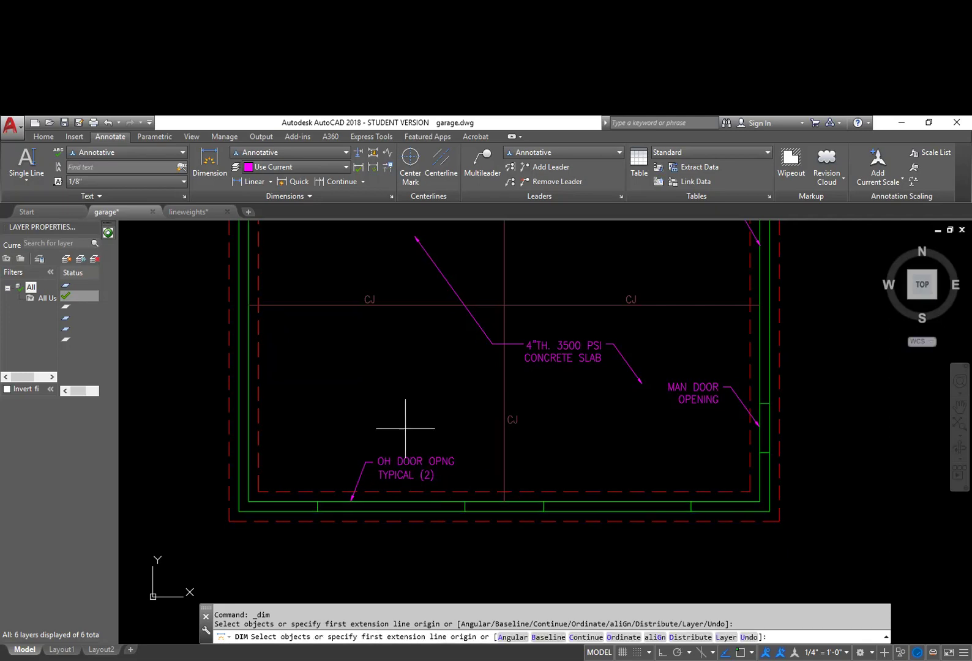
# Turn on object snap, place a 5'-4" linear dimension along the bottom wall, then erase it as misplaced
pyautogui.click(257, 186)
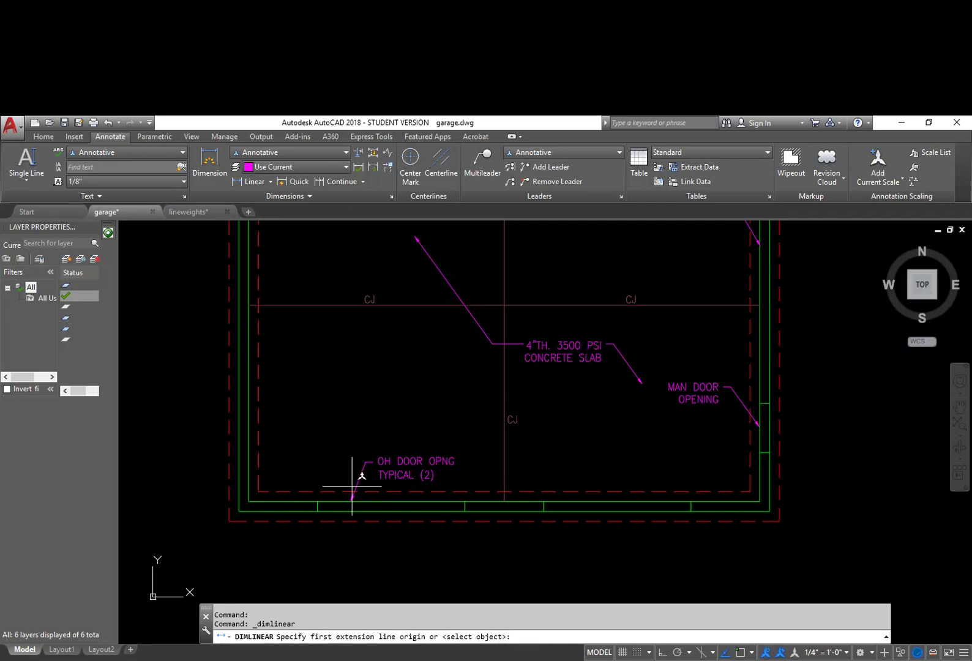
pyautogui.press('F3')
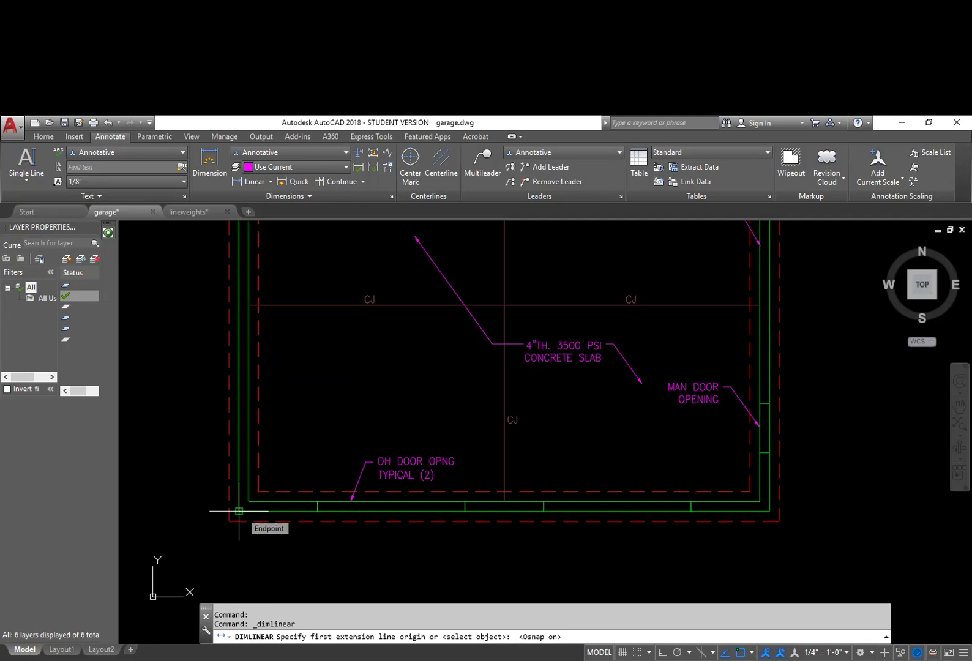
pyautogui.click(239, 510)
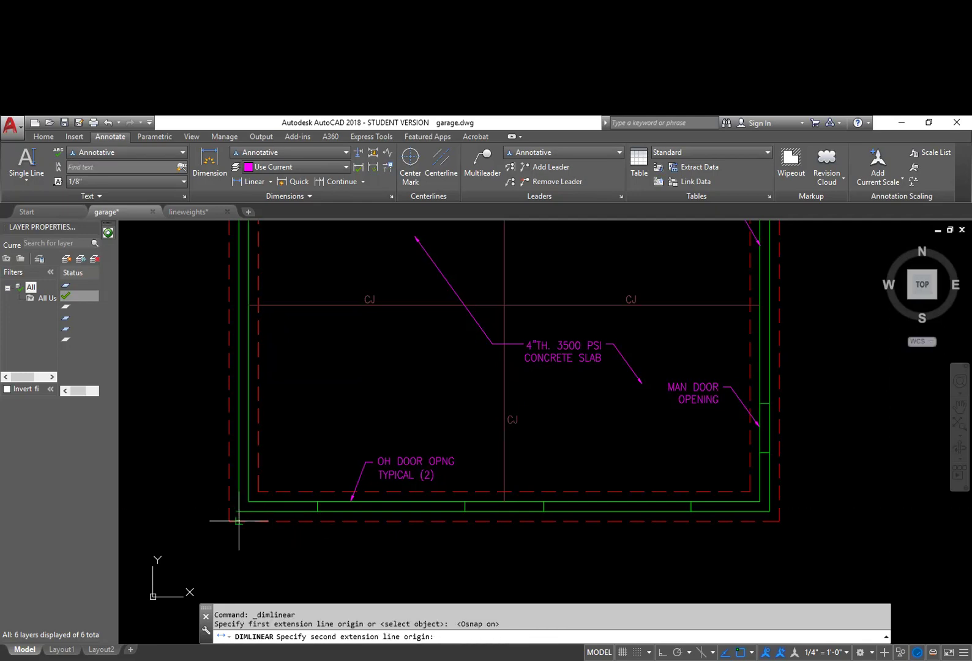
pyautogui.click(317, 510)
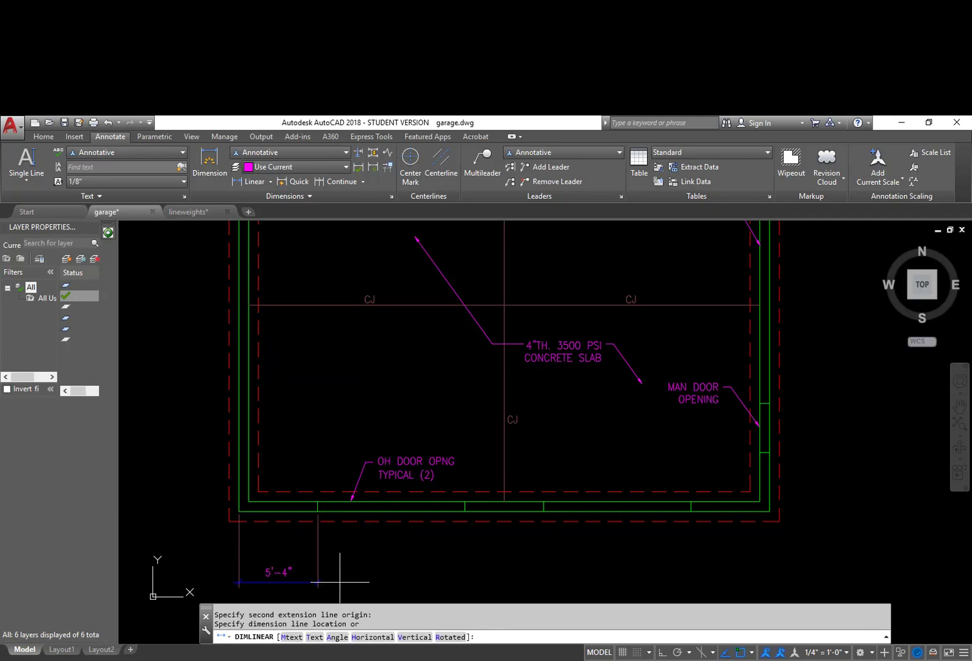
pyautogui.click(470, 510)
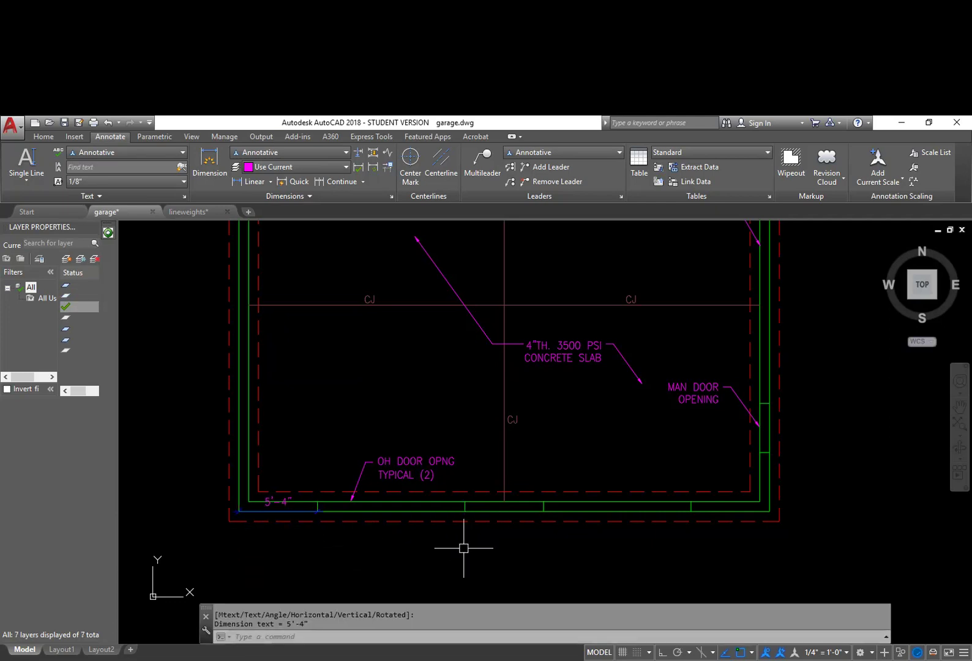
pyautogui.press('Escape')
pyautogui.press('Escape')
pyautogui.click(286, 502)
pyautogui.press('Delete')
# Redraw the 5'-4" dimension from the bottom-left wall corner to the first opening edge, below the wall
pyautogui.click(239, 188)
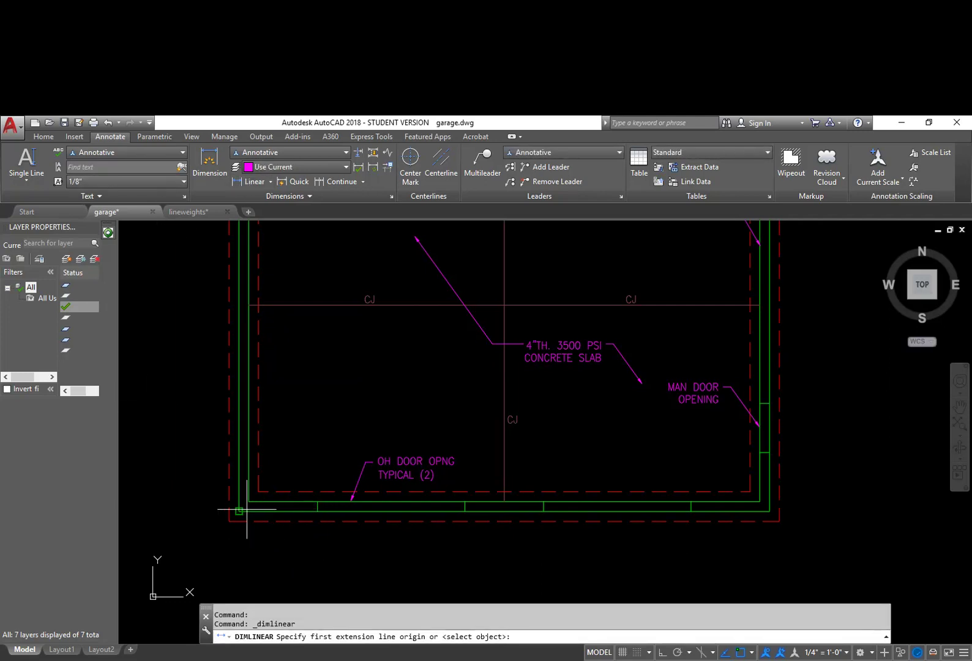
pyautogui.click(239, 510)
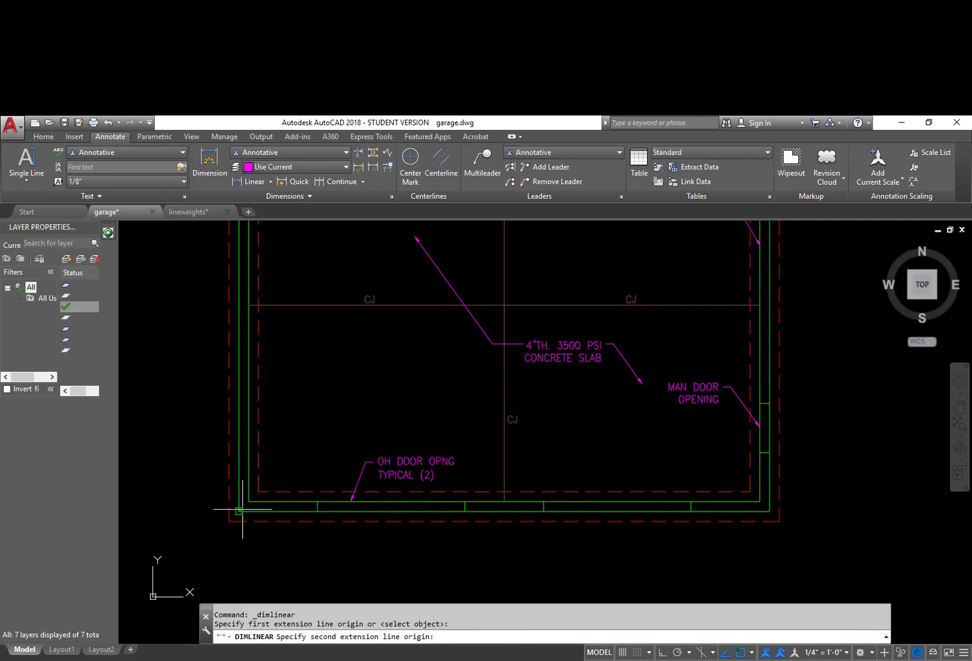
pyautogui.click(317, 513)
pyautogui.moveTo(318, 569); pyautogui.dragTo(322, 503, button='middle')
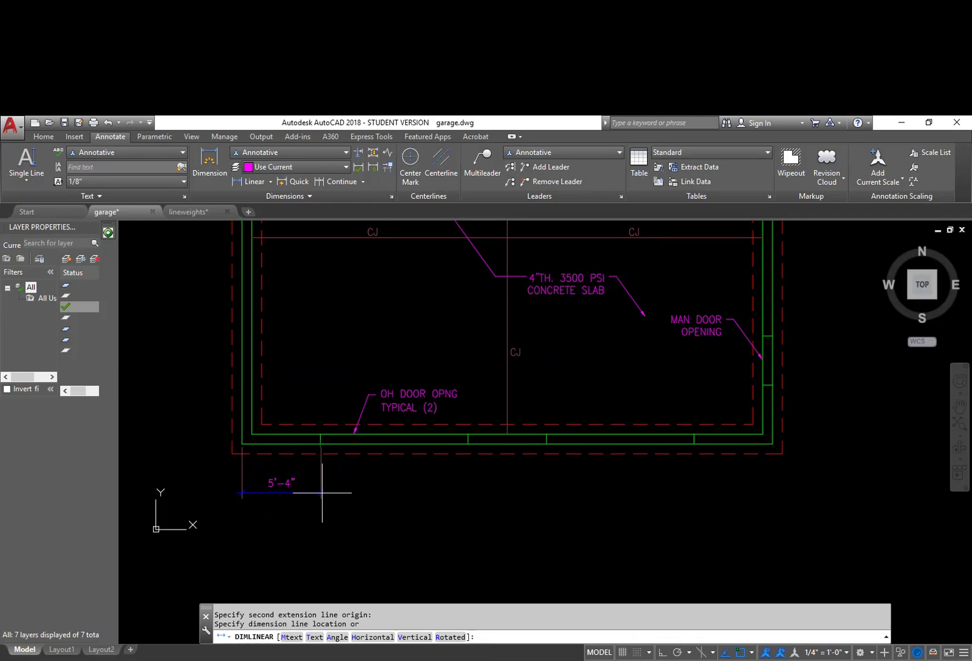
pyautogui.click(321, 493)
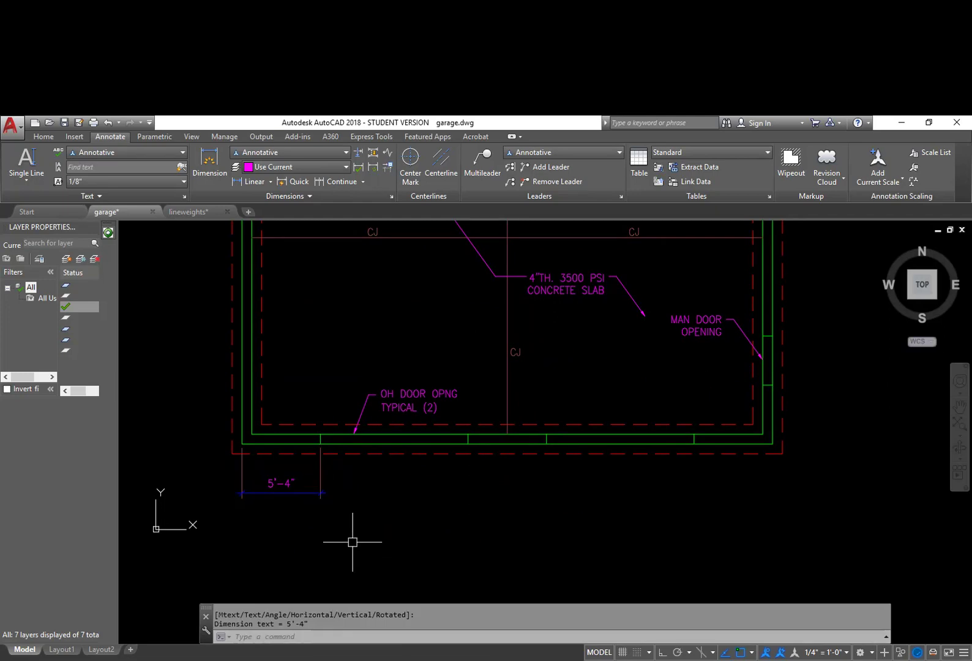
pyautogui.press('Return')
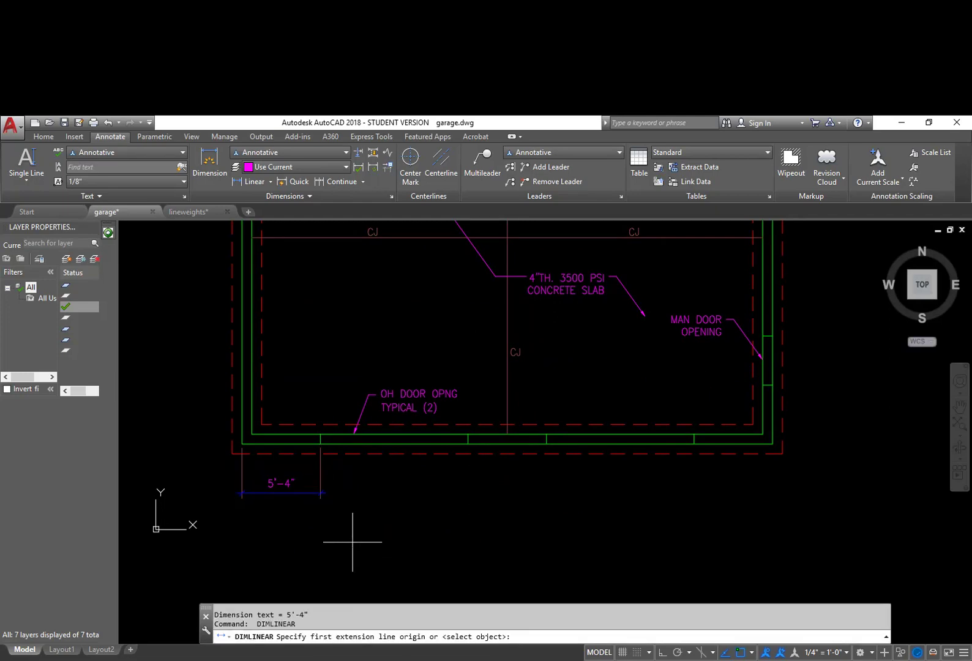
pyautogui.press('Escape')
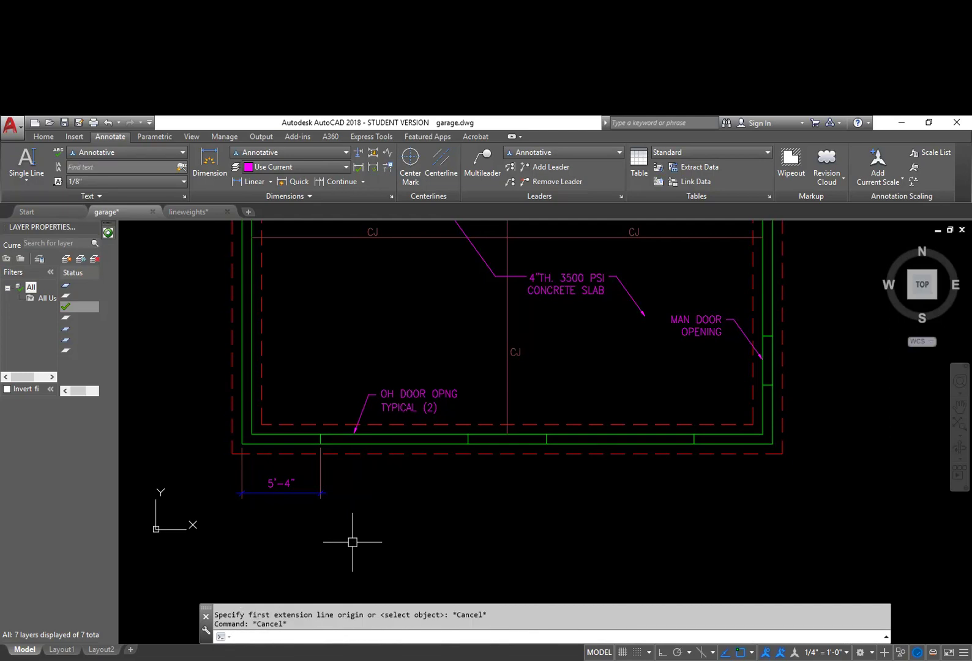
# Continue from the 5'-4" dimension, adding the next 10'-0" and 5'-4" segments
pyautogui.write('DIM')
pyautogui.press('Return')
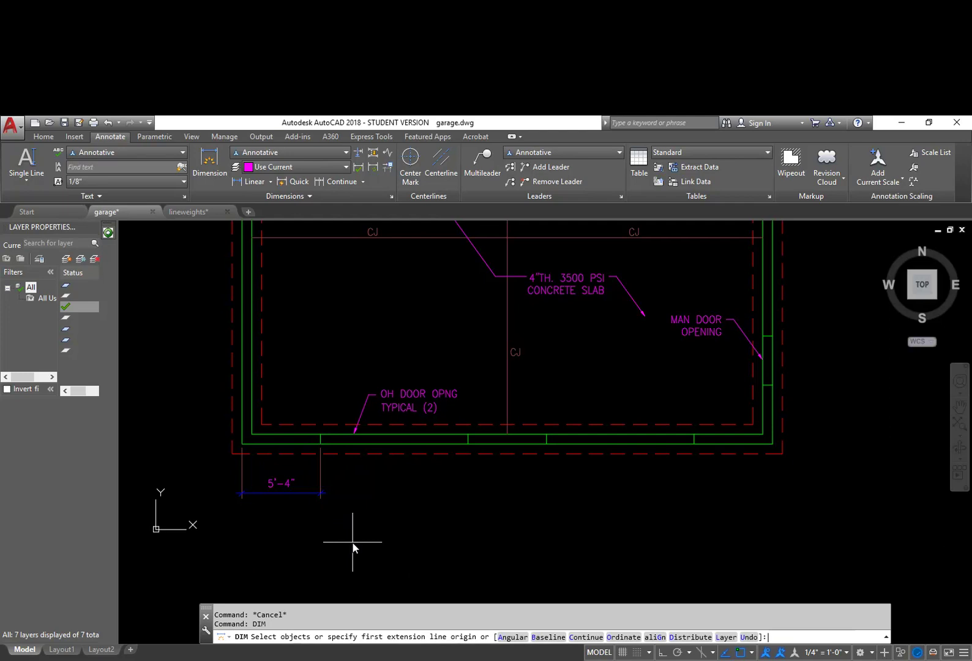
pyautogui.click(586, 636)
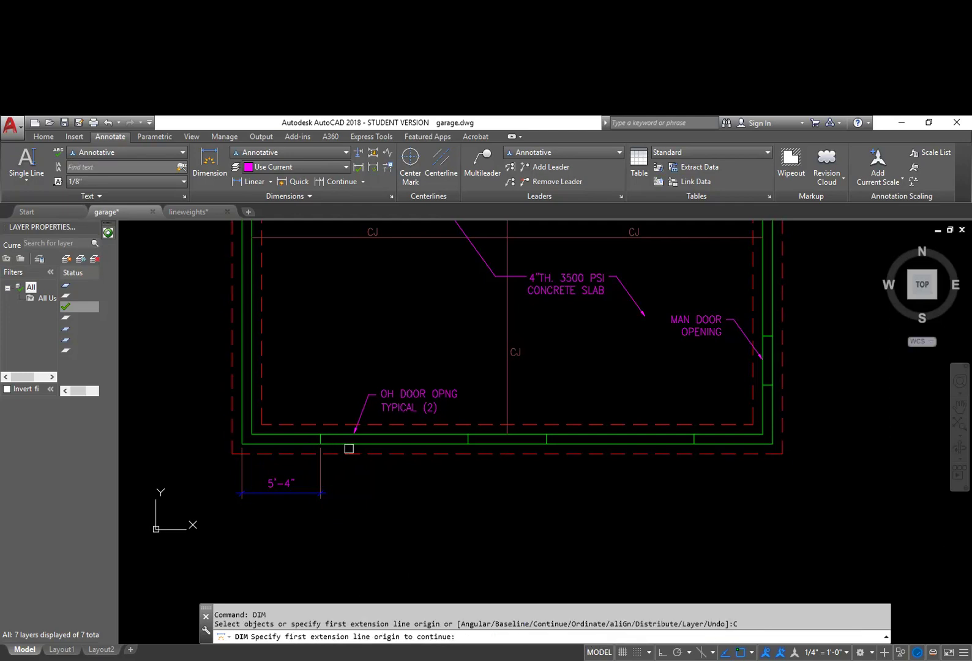
pyautogui.scroll(3, 324, 439)
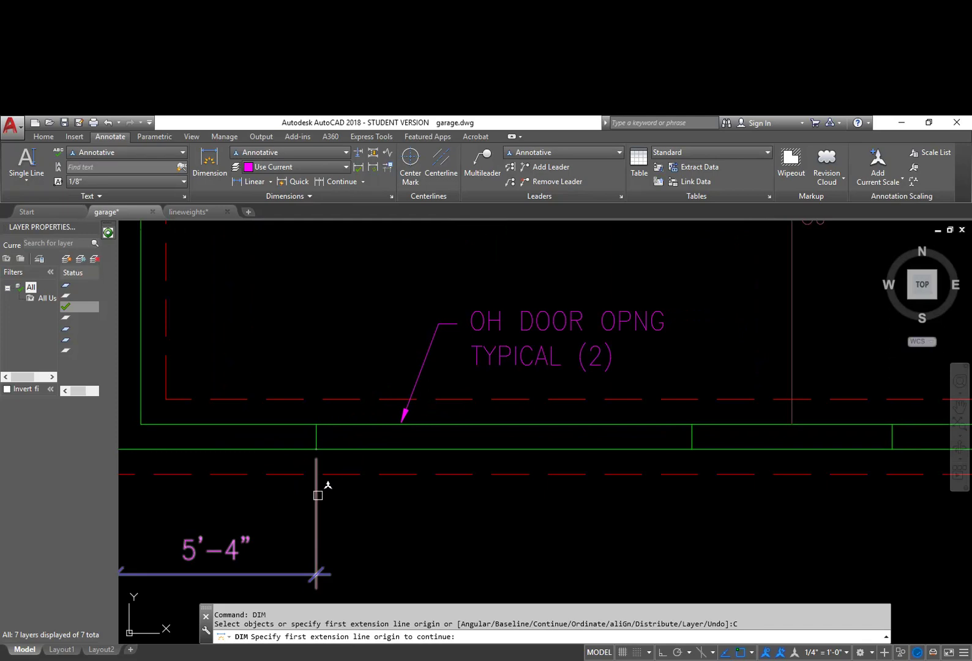
pyautogui.scroll(-2, 317, 522)
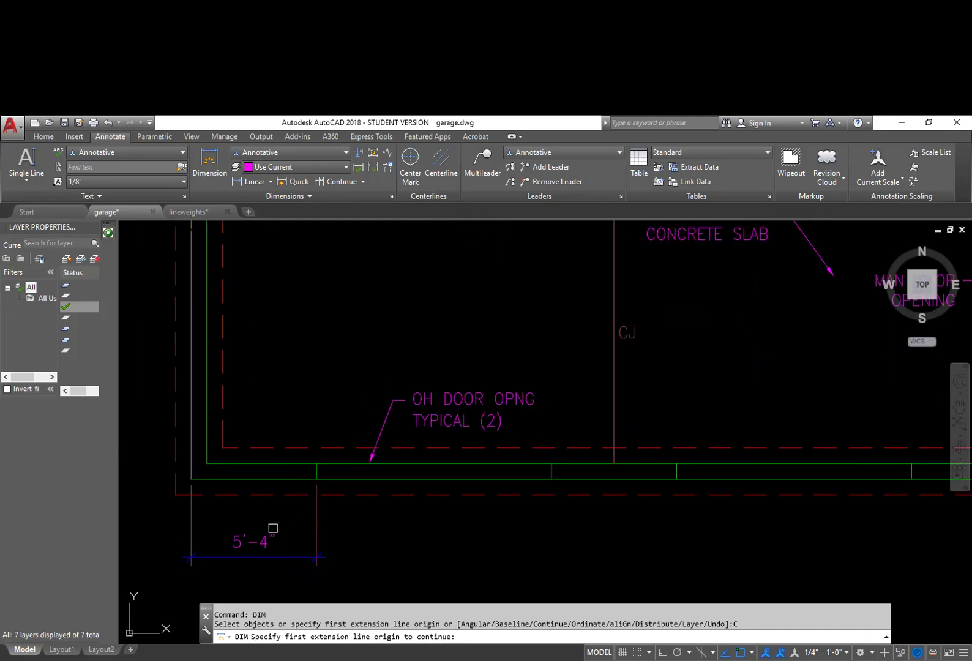
pyautogui.click(316, 517)
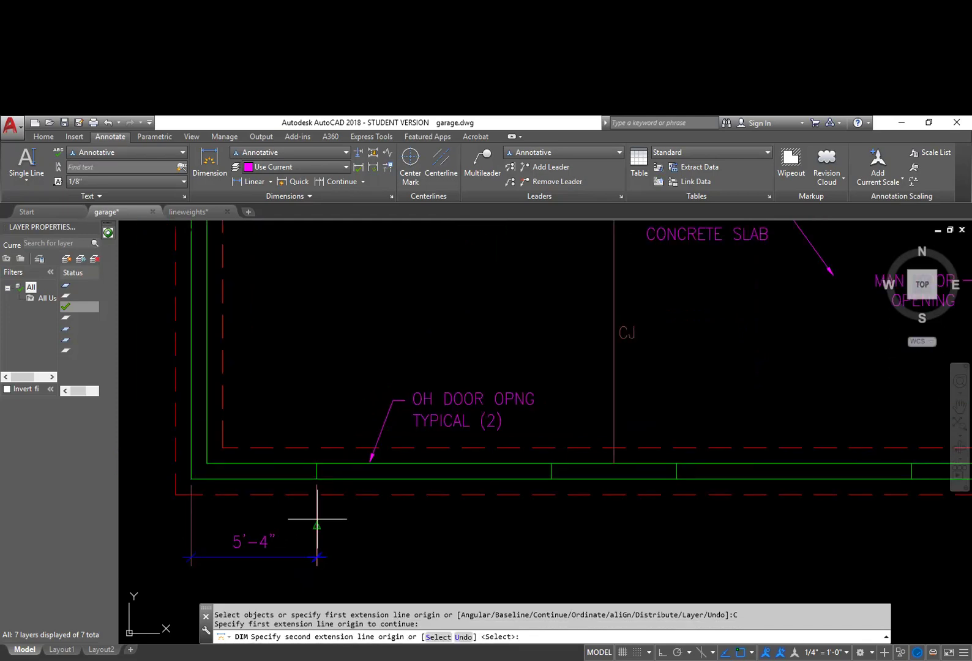
pyautogui.click(551, 478)
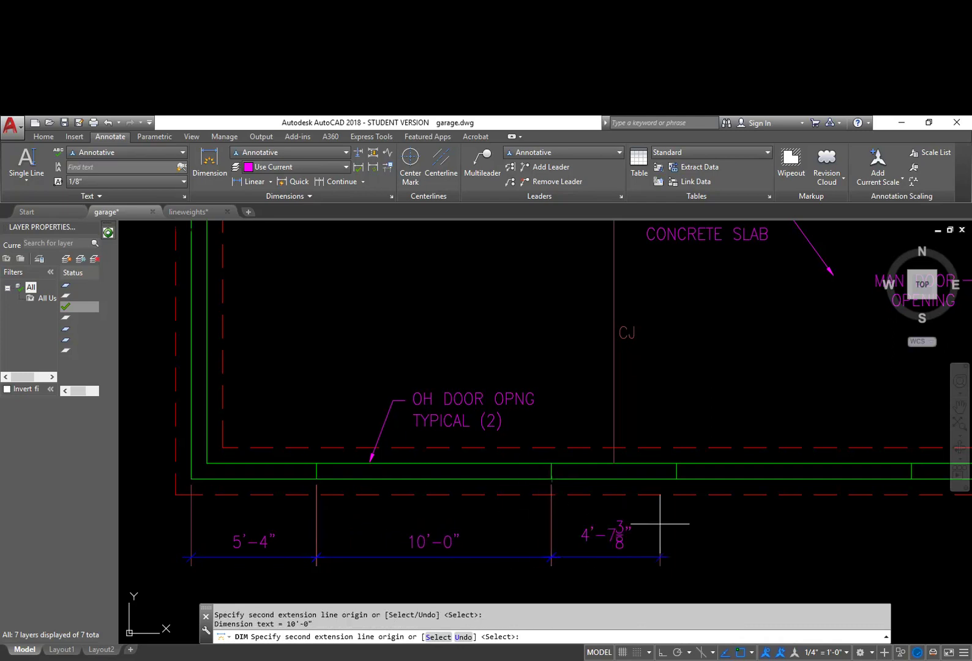
pyautogui.click(676, 478)
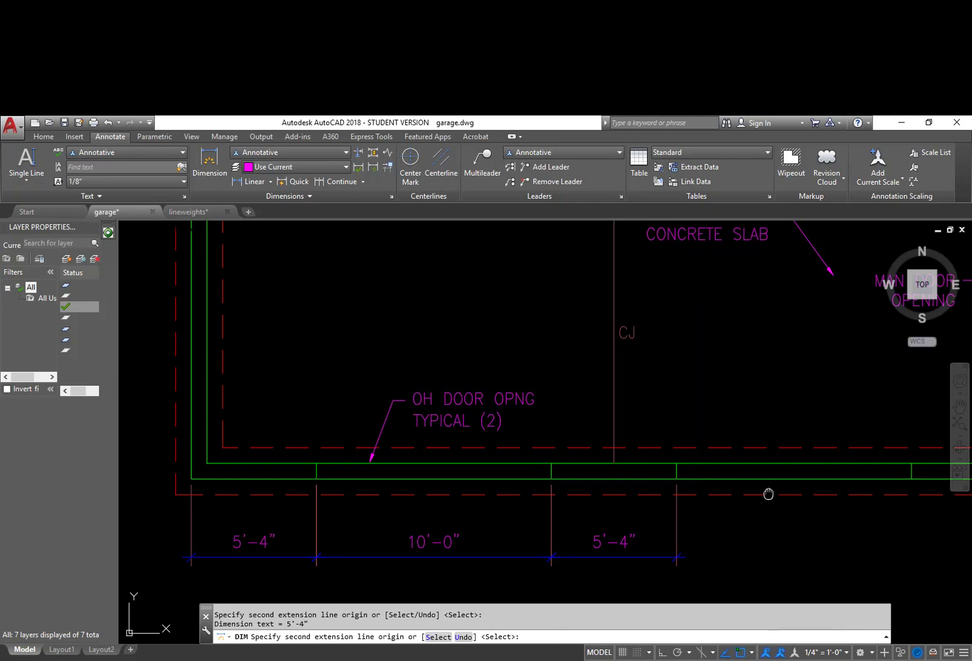
# Add the final 10'-0" and 5'-4" segments to the right corner and exit the dimension command
pyautogui.moveTo(765, 494); pyautogui.dragTo(611, 478, button='middle')
pyautogui.click(756, 463)
pyautogui.click(881, 463)
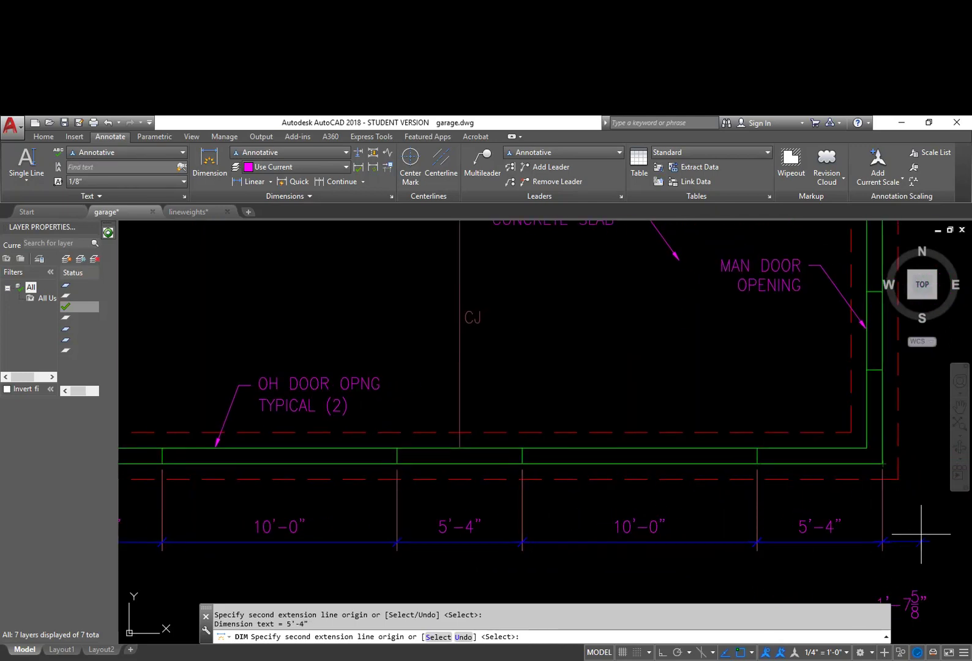
pyautogui.press('Return')
pyautogui.scroll(-2, 942, 522)
pyautogui.moveTo(929, 525); pyautogui.dragTo(862, 512, button='middle')
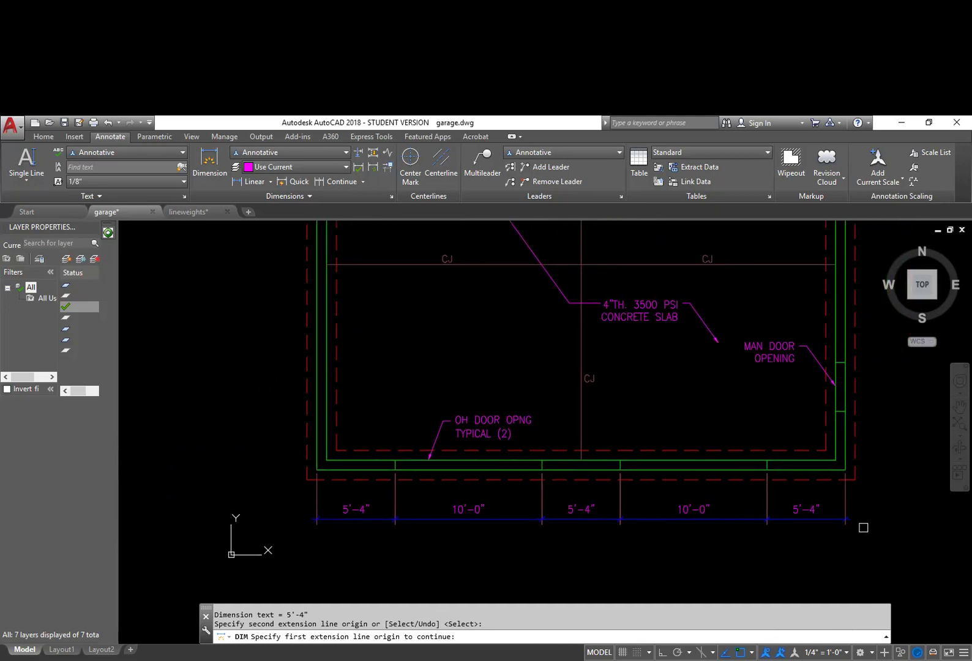
pyautogui.press('Return')
pyautogui.write('c')
pyautogui.press('Return')
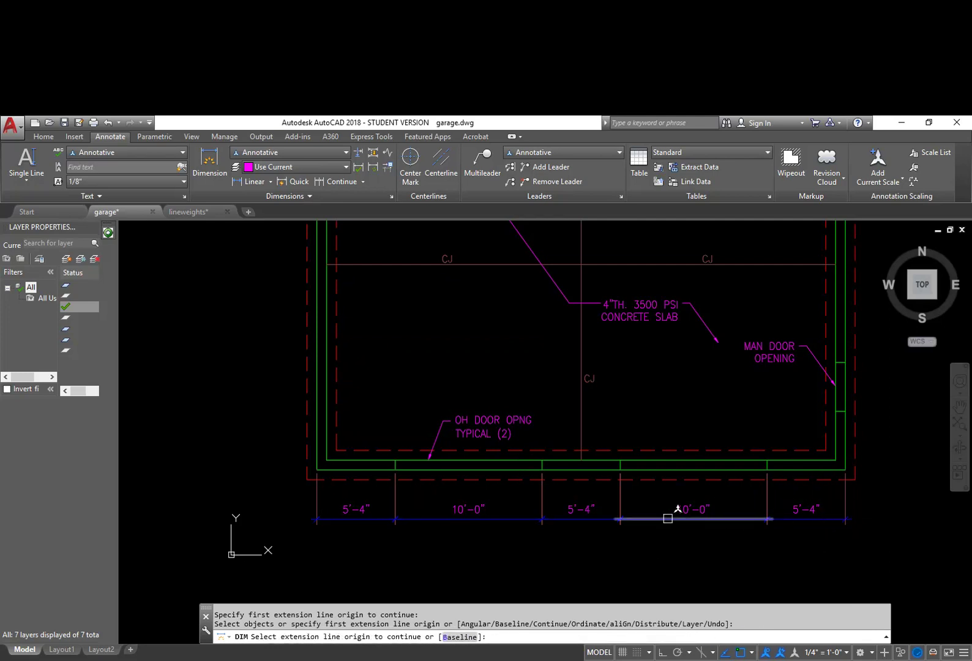
pyautogui.press('Return')
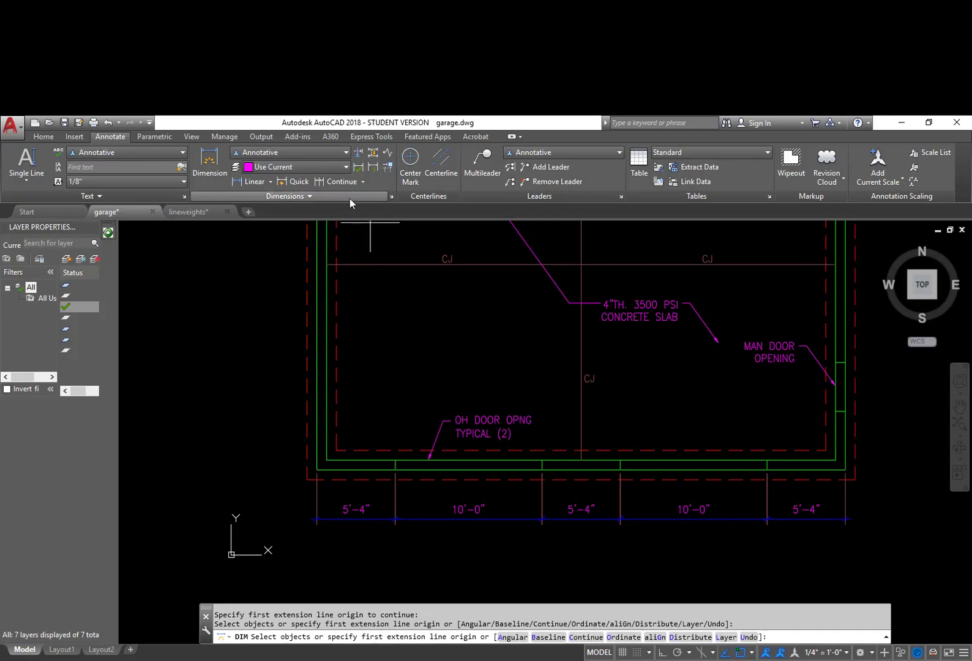
# Dimension the garage's full 36'-0" width between the wall corners, placed below the opening string
pyautogui.click(255, 181)
pyautogui.click(316, 469)
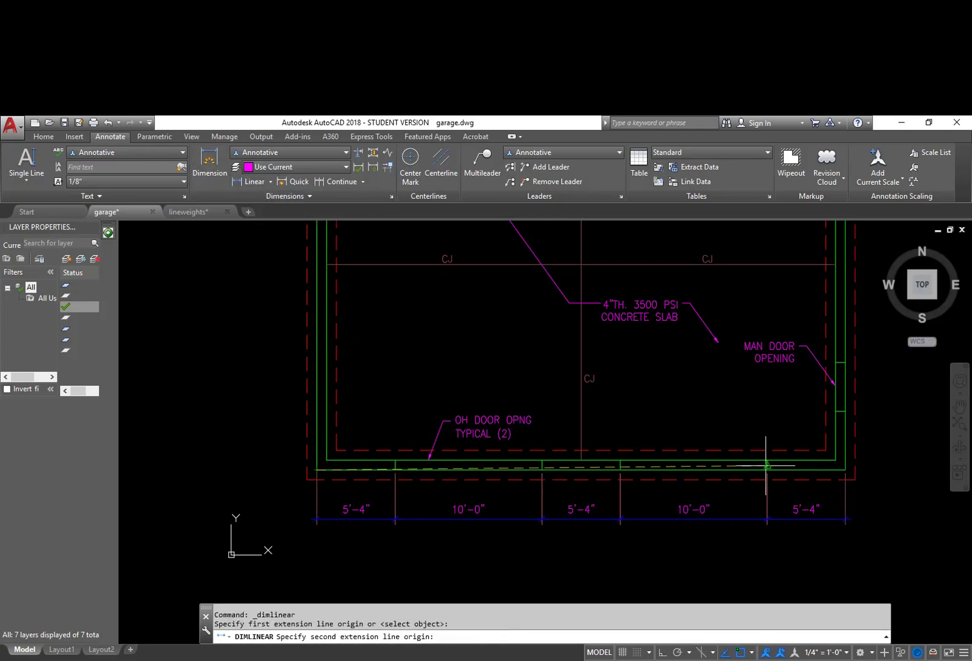
pyautogui.click(846, 469)
pyautogui.moveTo(866, 543); pyautogui.dragTo(864, 502, button='middle')
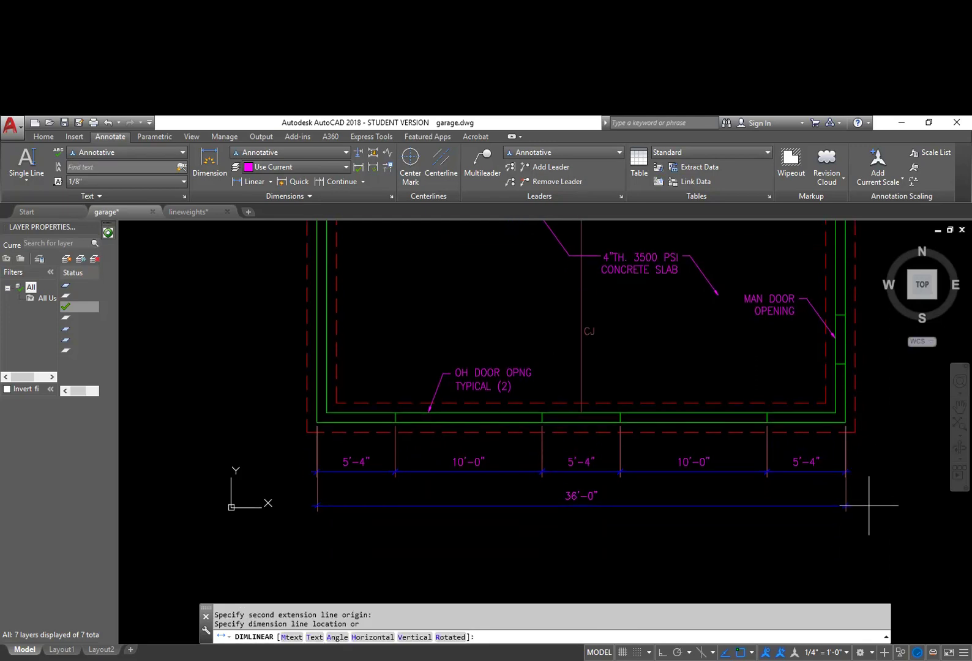
pyautogui.click(868, 505)
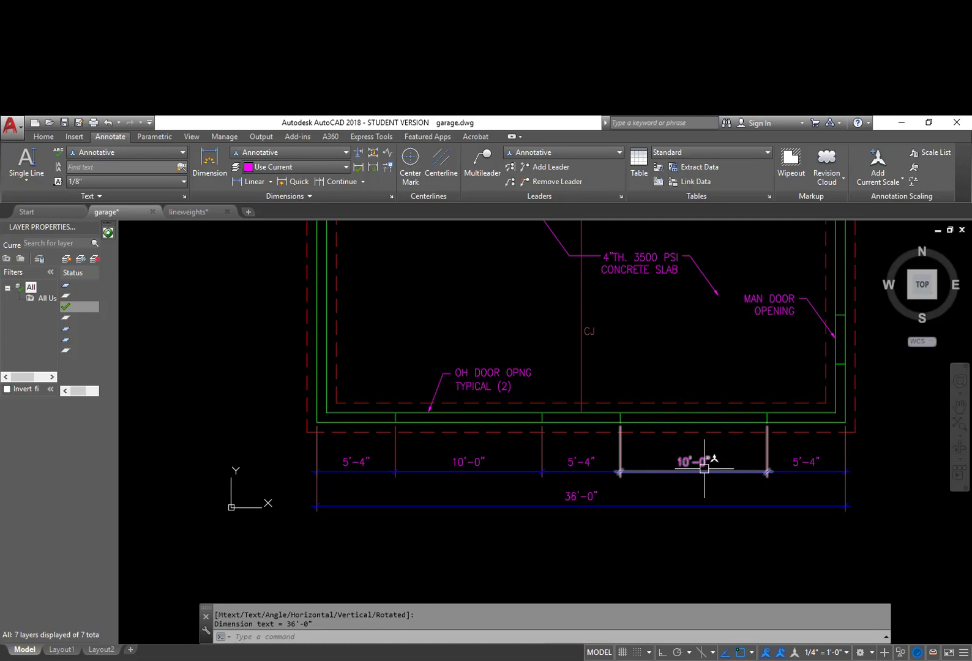
pyautogui.press('Escape')
pyautogui.moveTo(698, 367); pyautogui.dragTo(700, 428, button='middle')
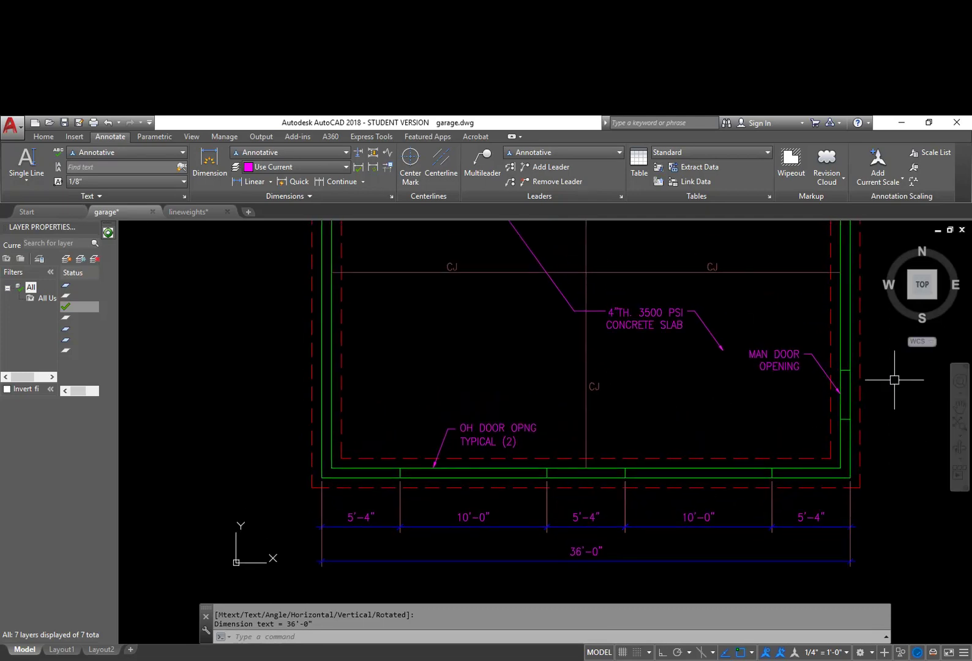
pyautogui.scroll(-3, 760, 419)
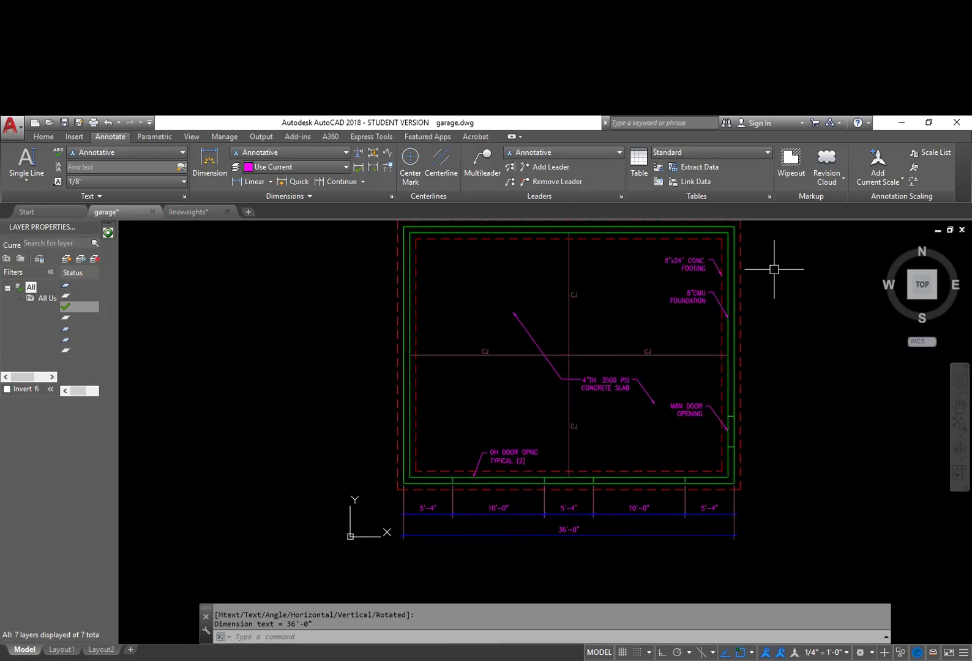
pyautogui.moveTo(718, 245); pyautogui.dragTo(727, 418, button='middle')
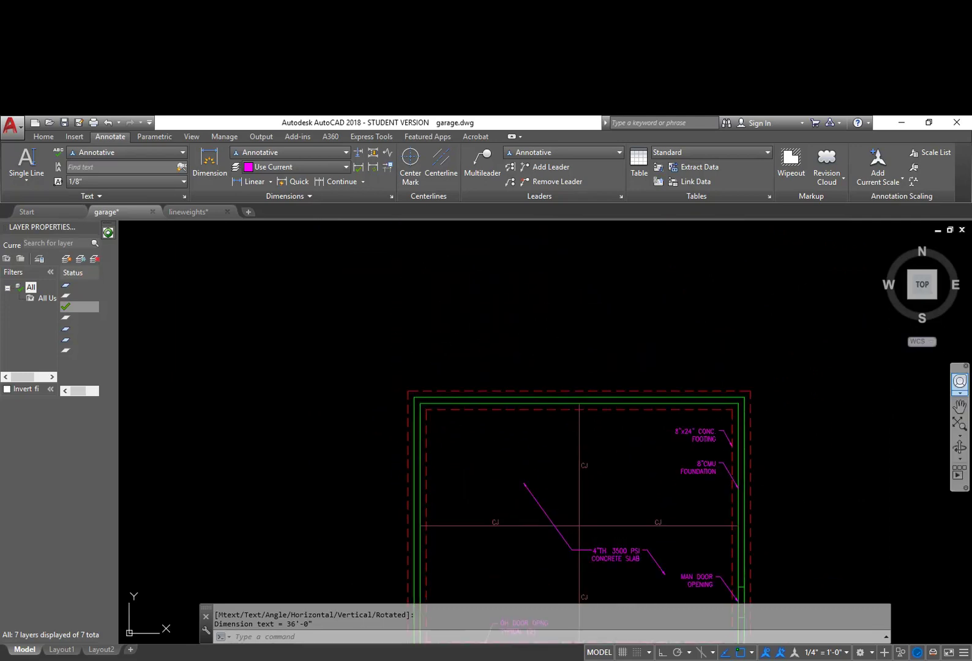